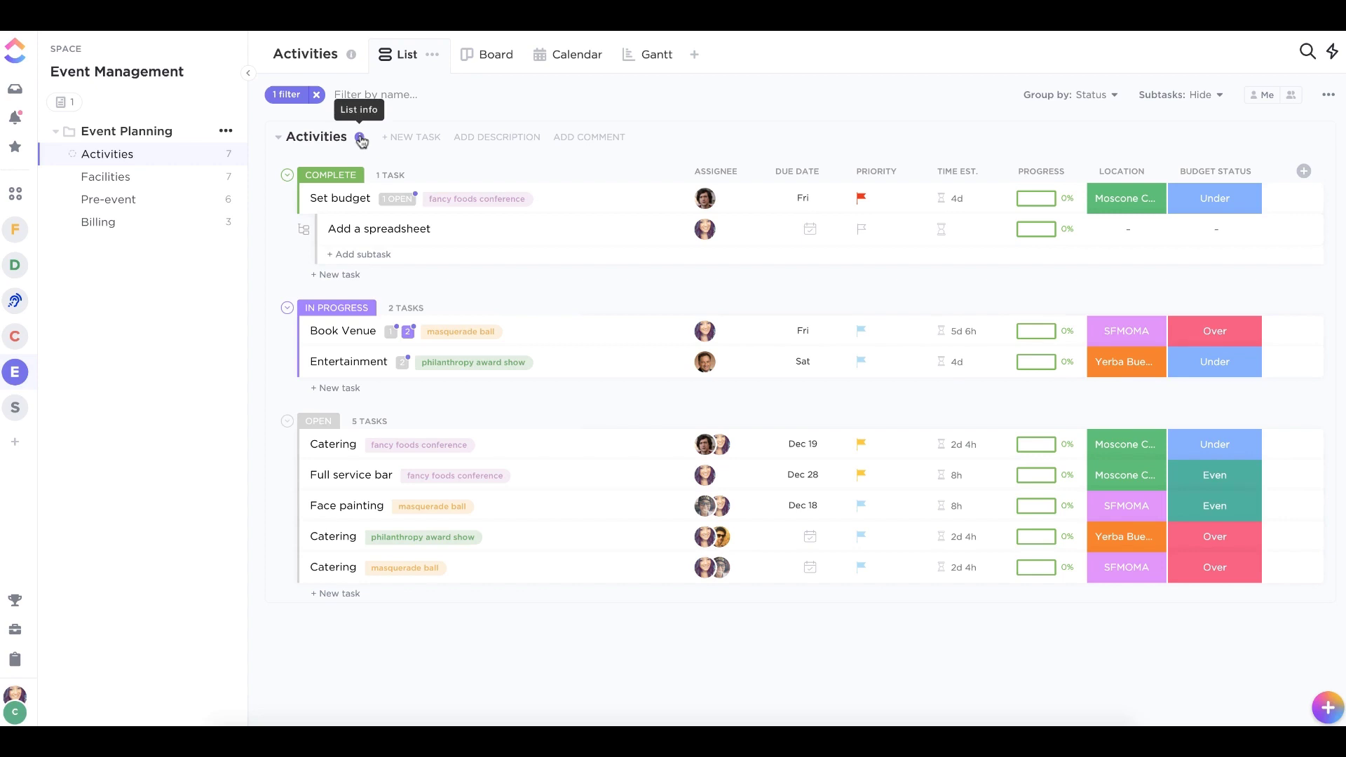
# Set the Activities list's due date to tomorrow, Dec 11, at 9 am, then close the info panel.
pyautogui.click(360, 139)
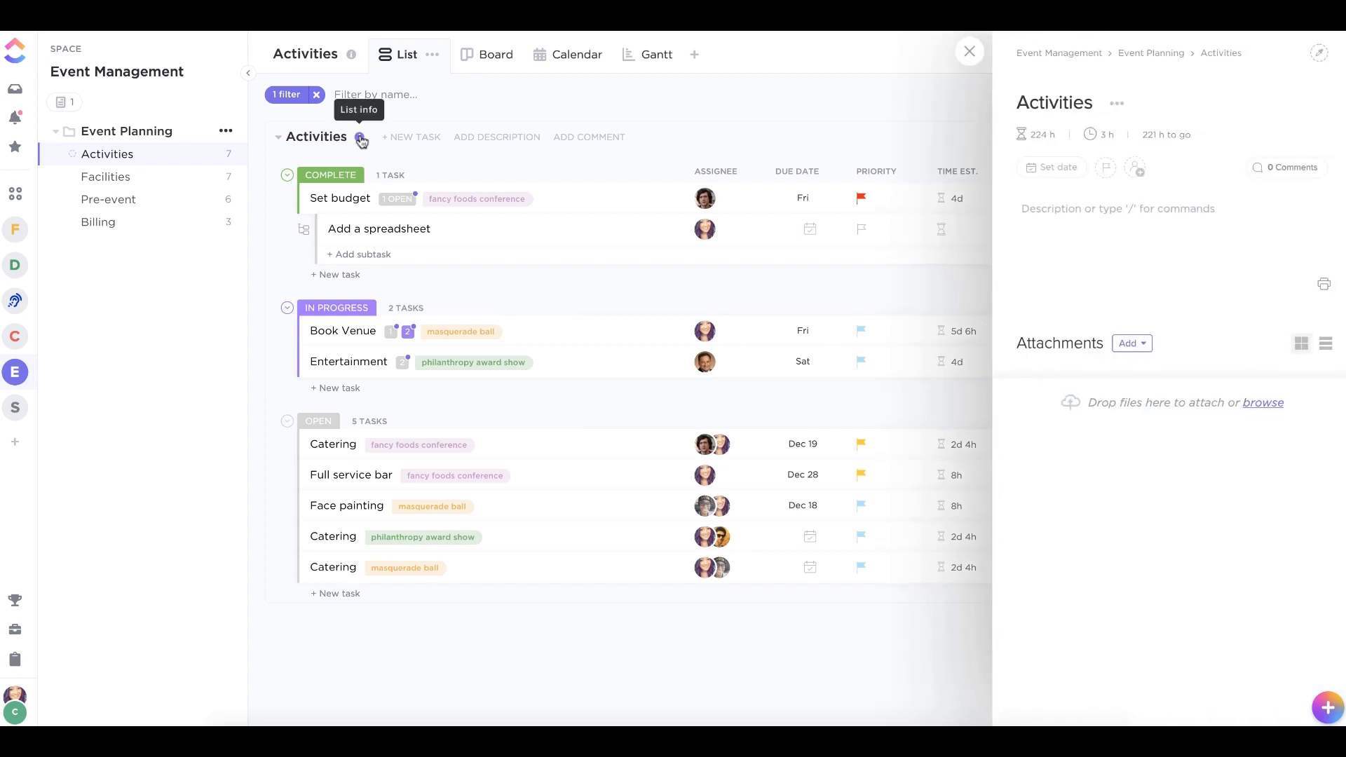
pyautogui.click(1049, 174)
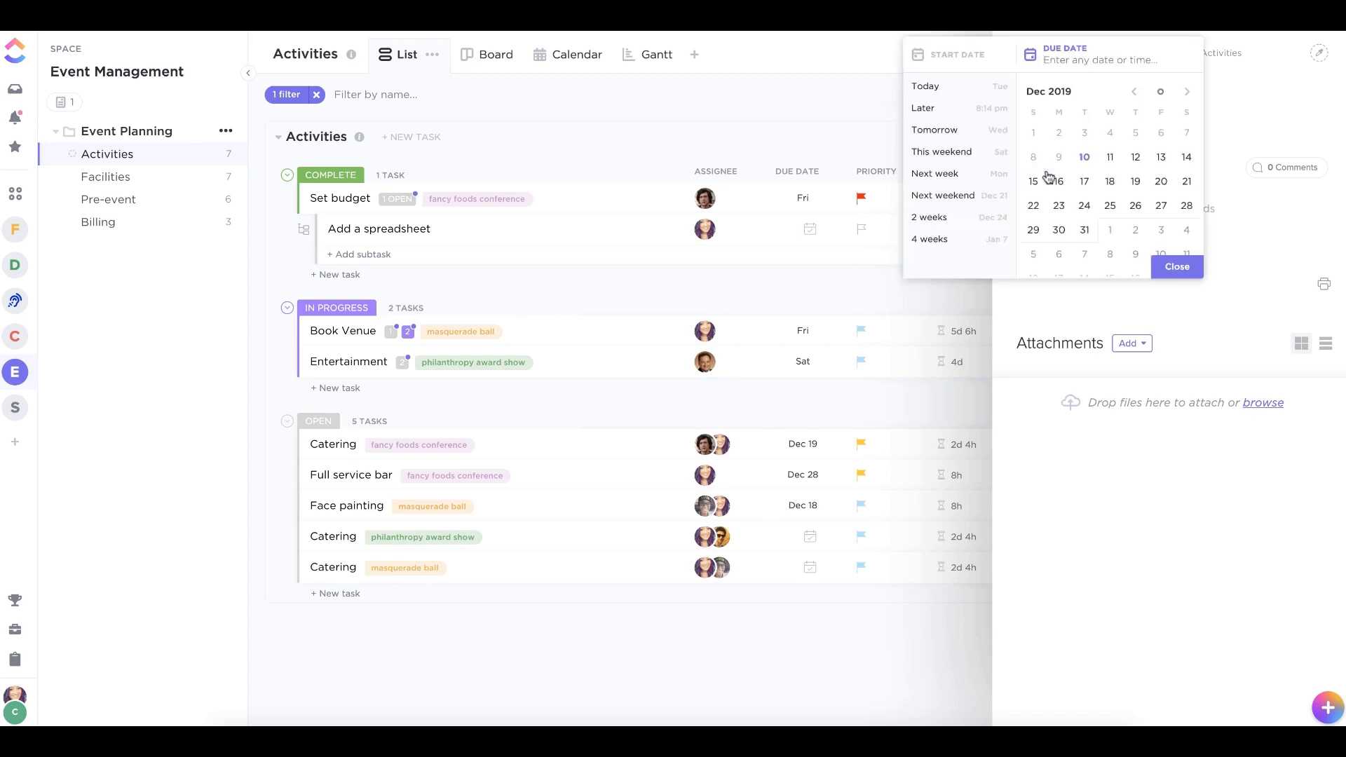
pyautogui.click(1085, 159)
pyautogui.click(1081, 60)
pyautogui.write('tomorrow')
pyautogui.press('Return')
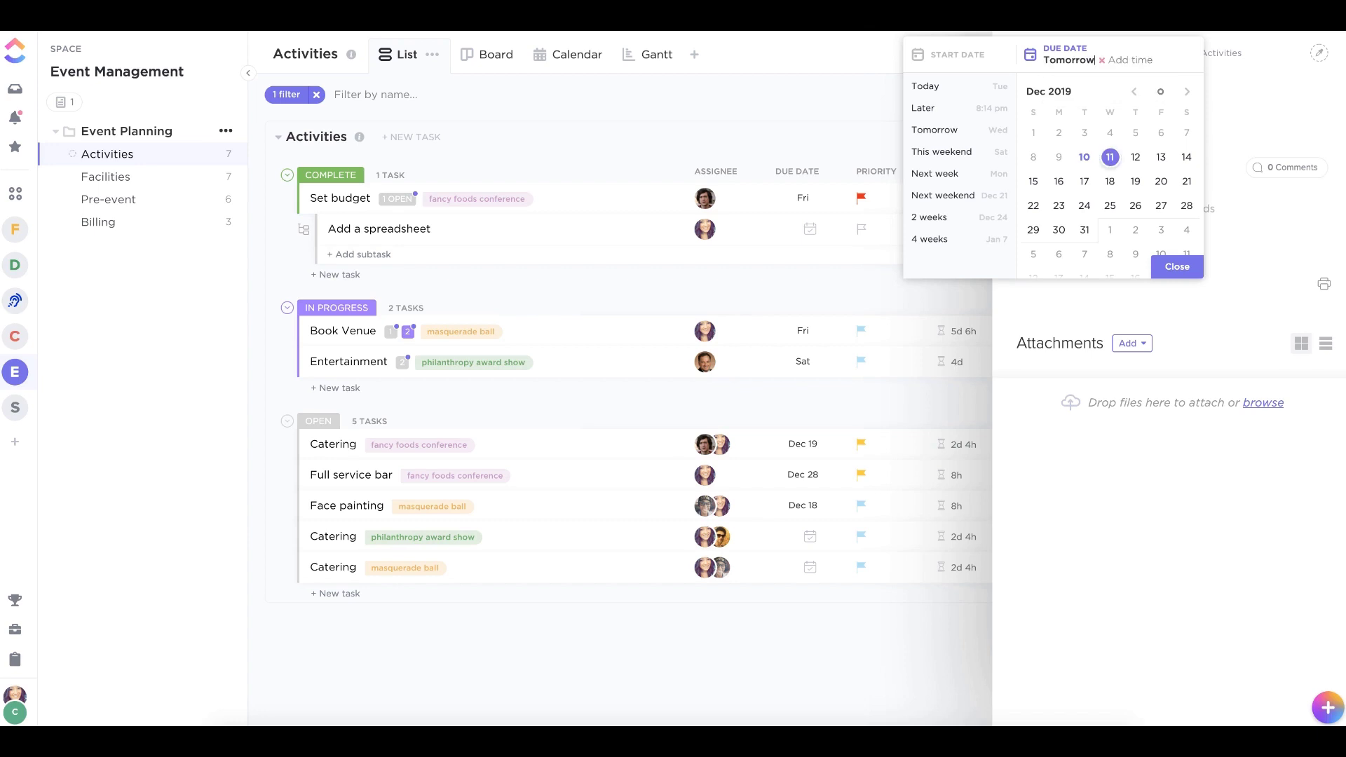
pyautogui.click(1132, 59)
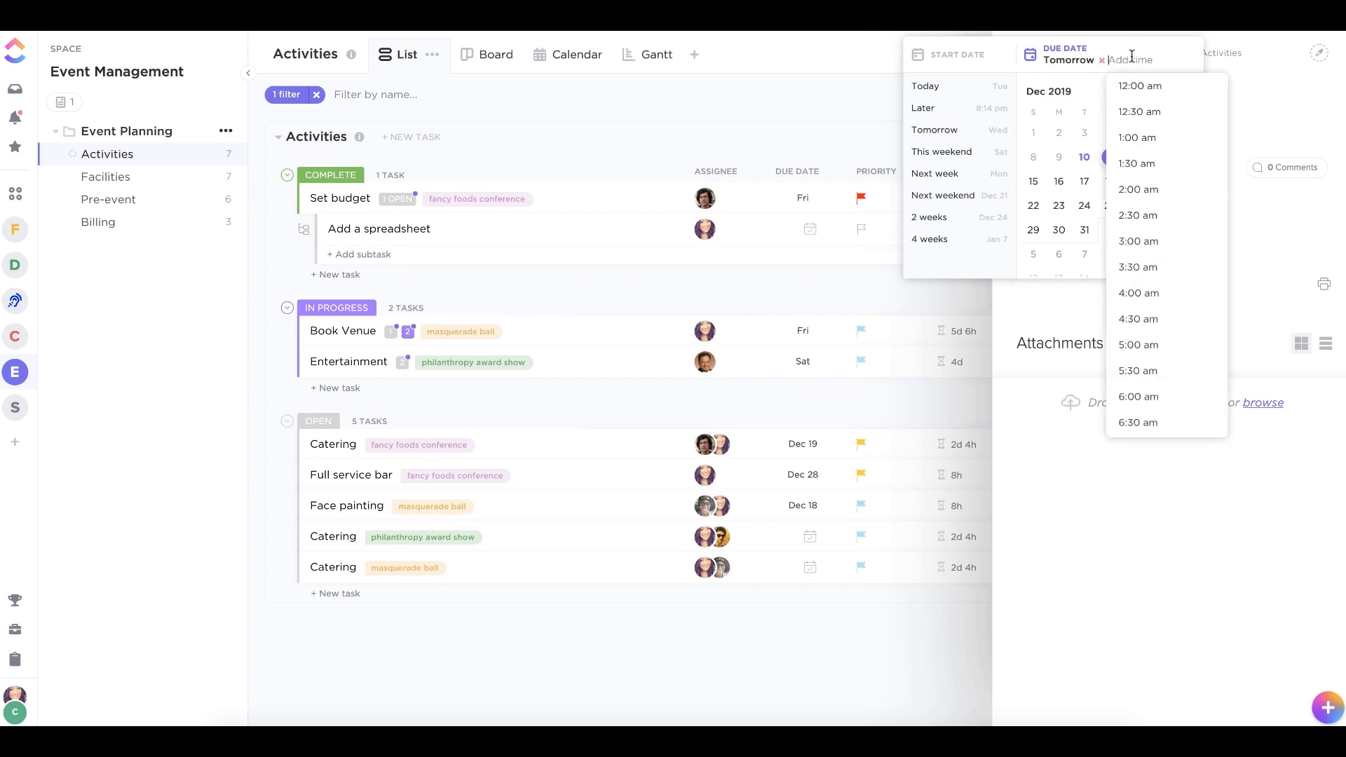
pyautogui.write('9 am')
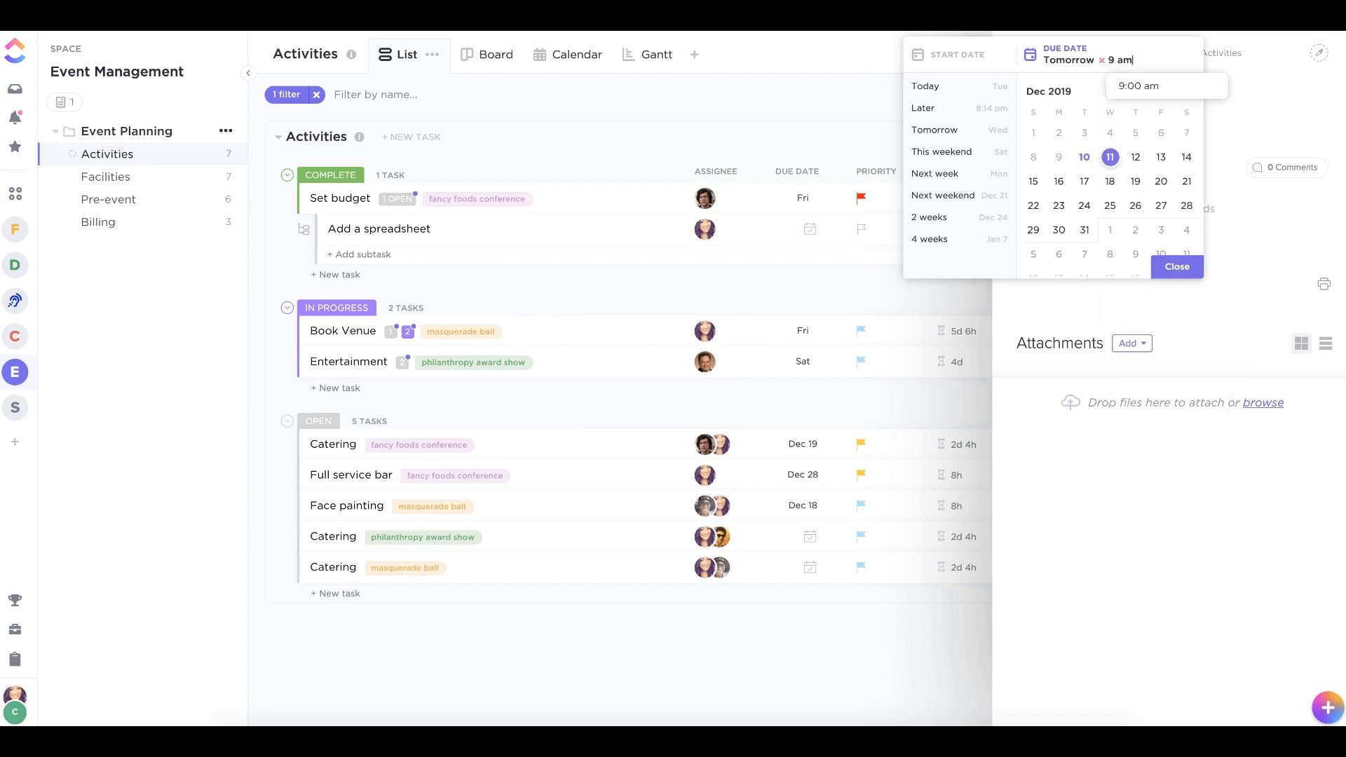
pyautogui.press('Return')
pyautogui.click(1177, 266)
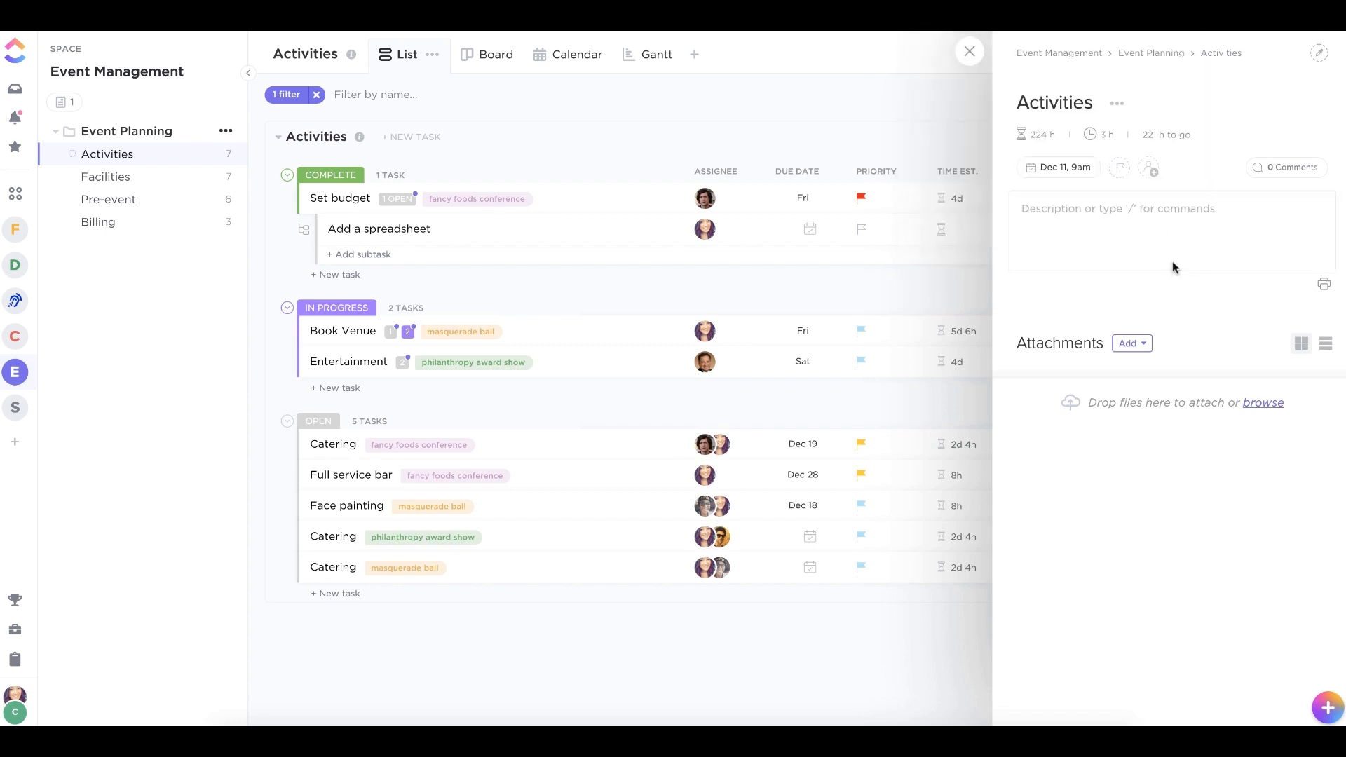
pyautogui.click(969, 52)
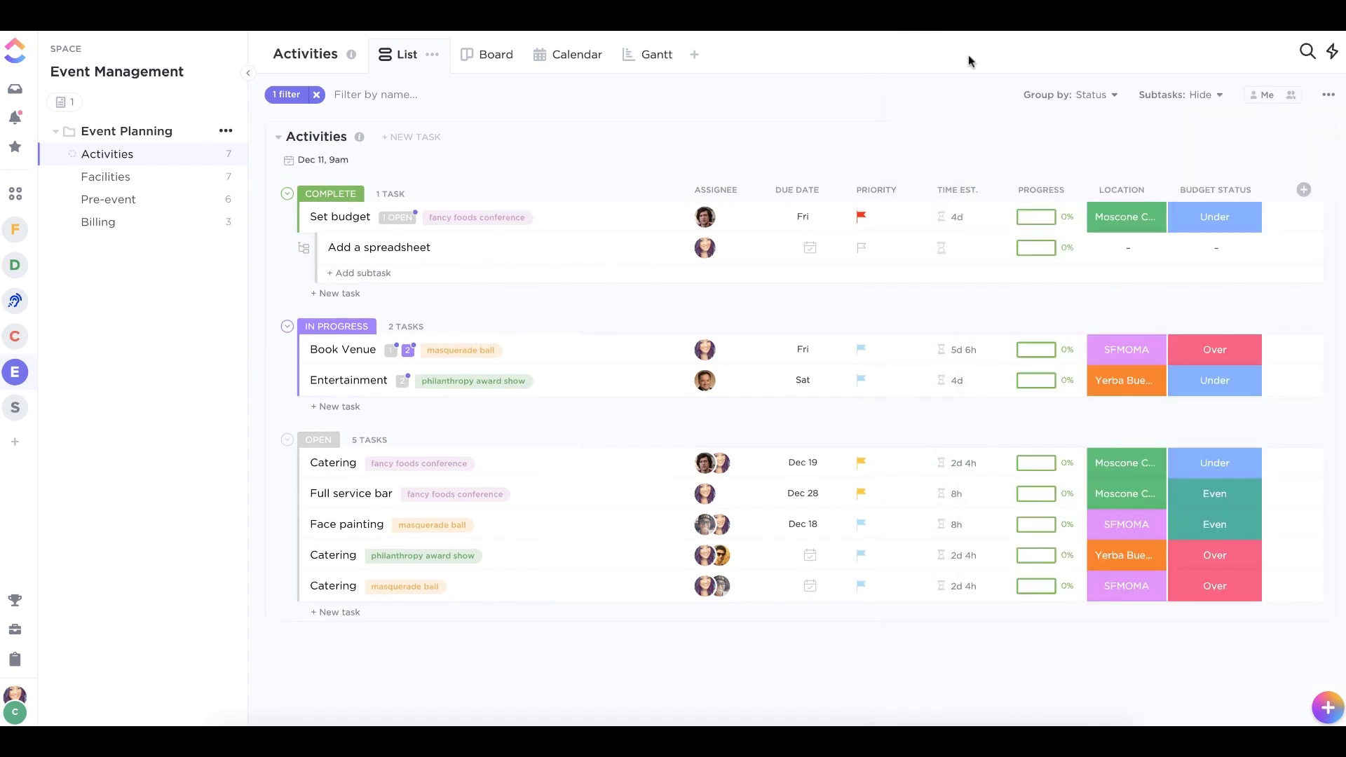
# Clear the start date on the Add a spreadsheet subtask and remove Set budget's Fri due date.
pyautogui.click(811, 249)
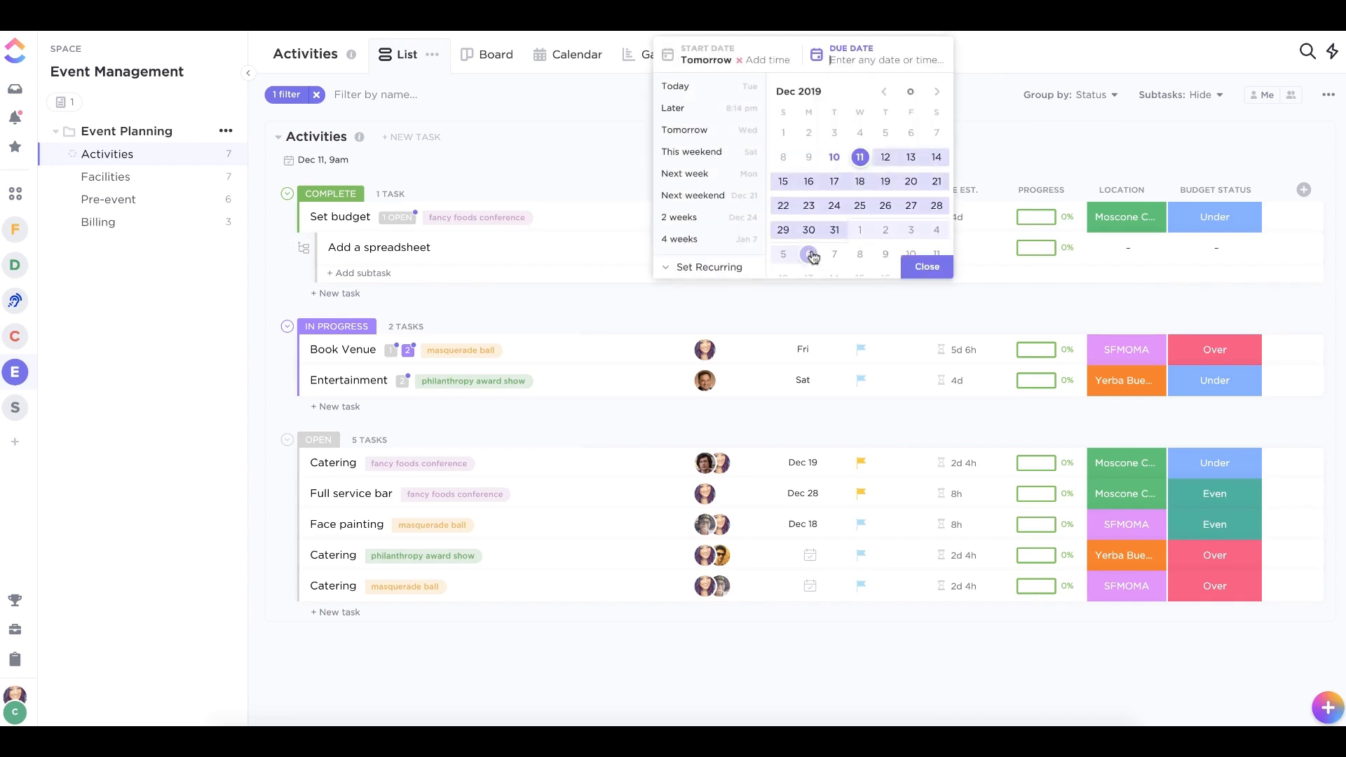
pyautogui.click(740, 61)
pyautogui.click(968, 91)
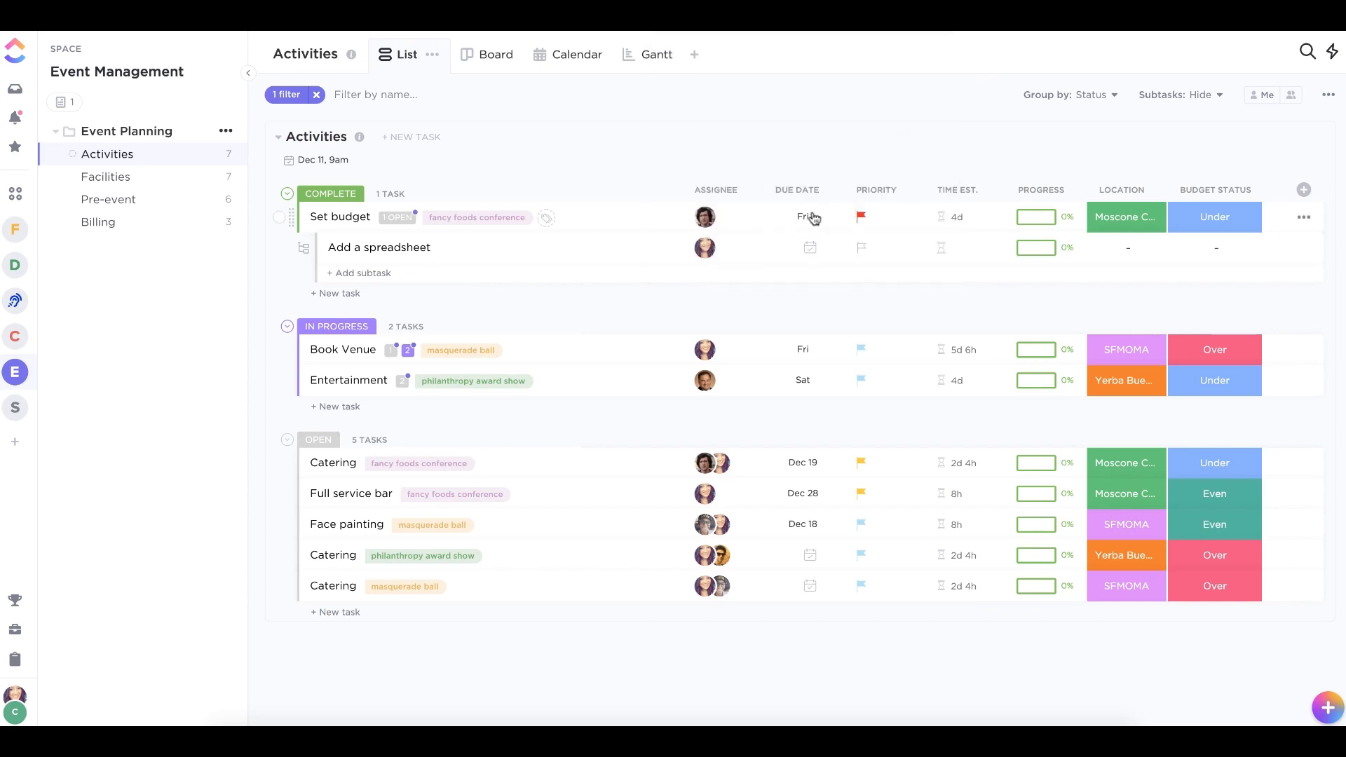
pyautogui.moveTo(794, 221)
pyautogui.click(792, 218)
pyautogui.click(797, 194)
pyautogui.click(806, 221)
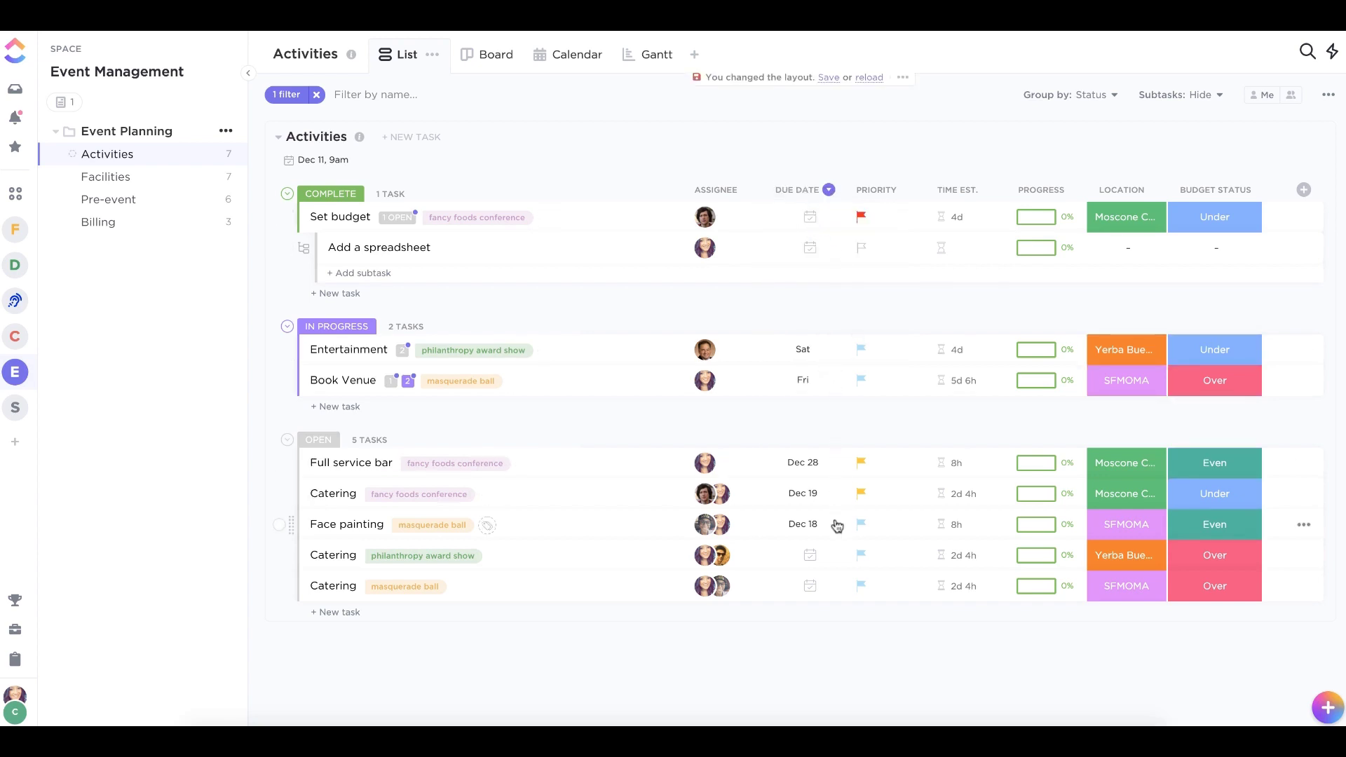
pyautogui.click(793, 190)
pyautogui.click(813, 247)
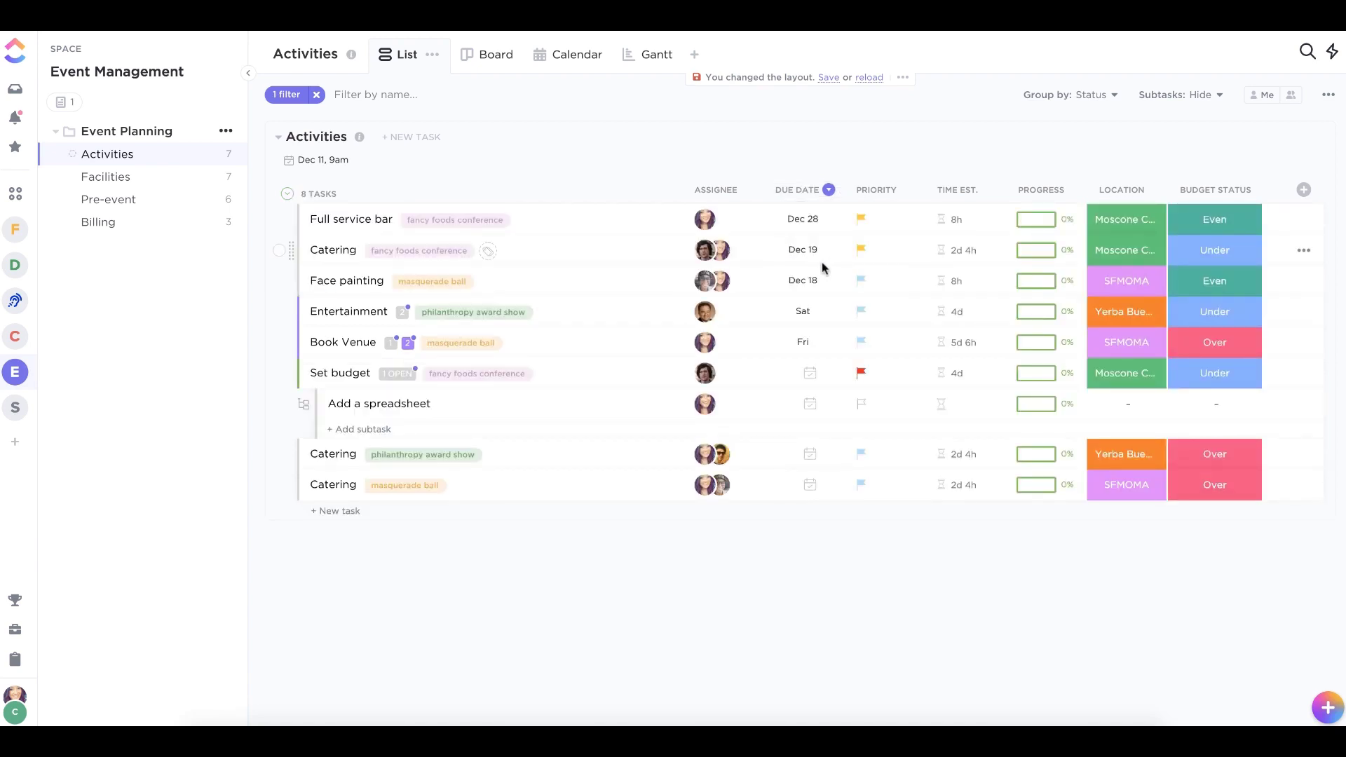
pyautogui.click(833, 193)
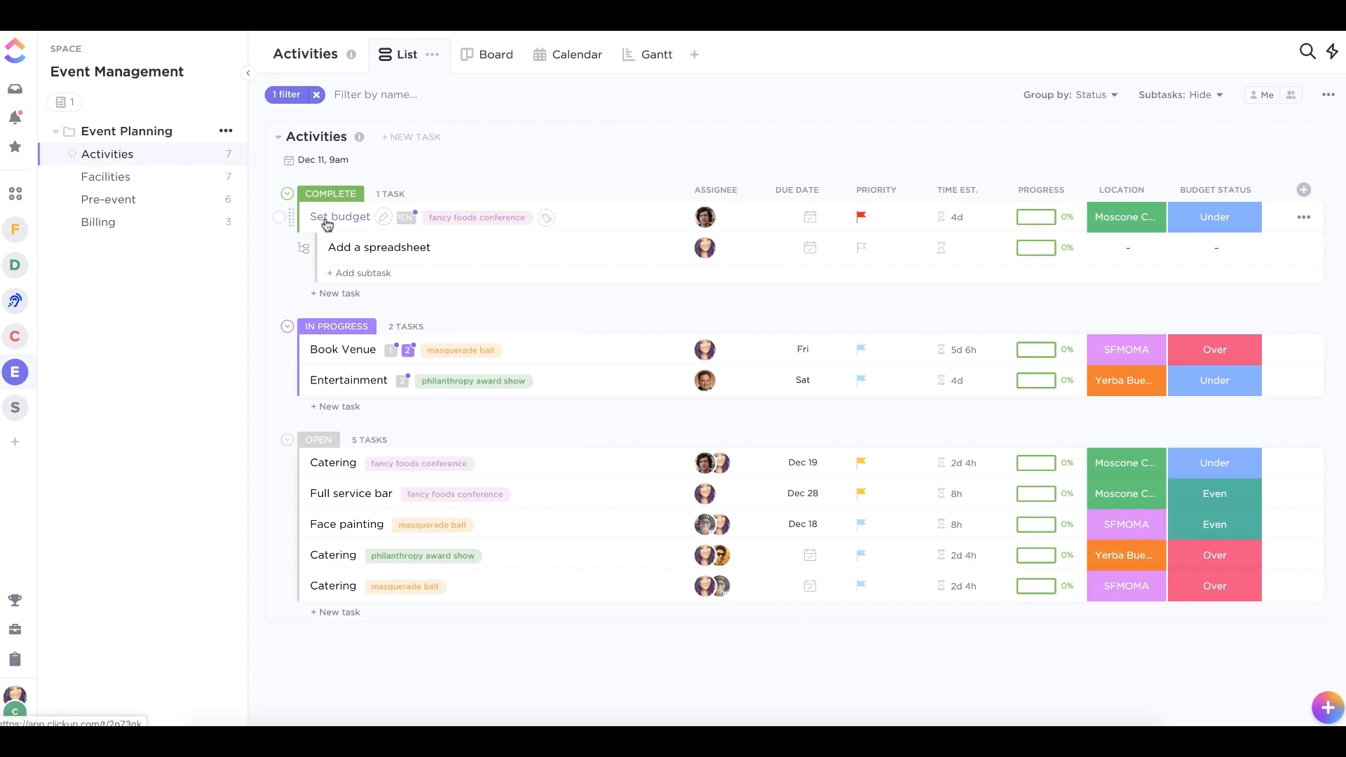
pyautogui.click(279, 222)
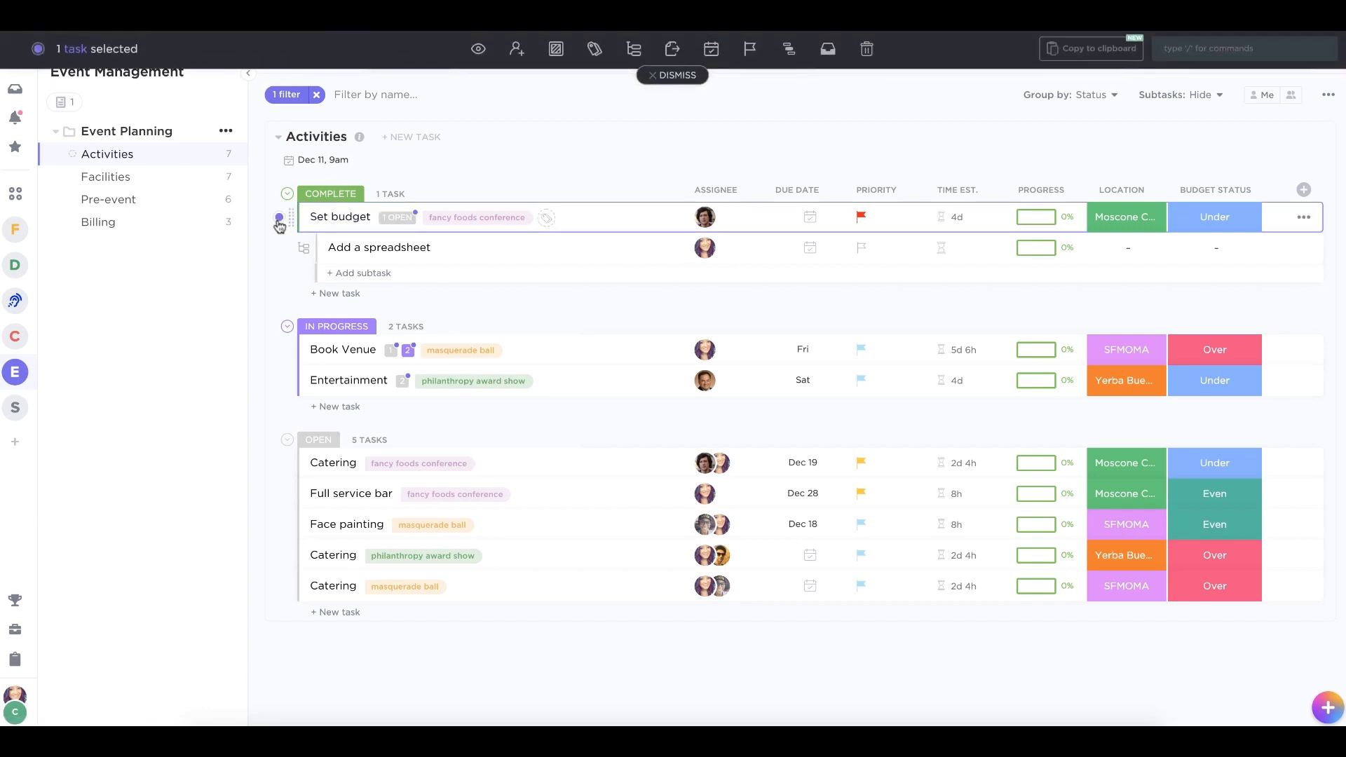
pyautogui.click(280, 249)
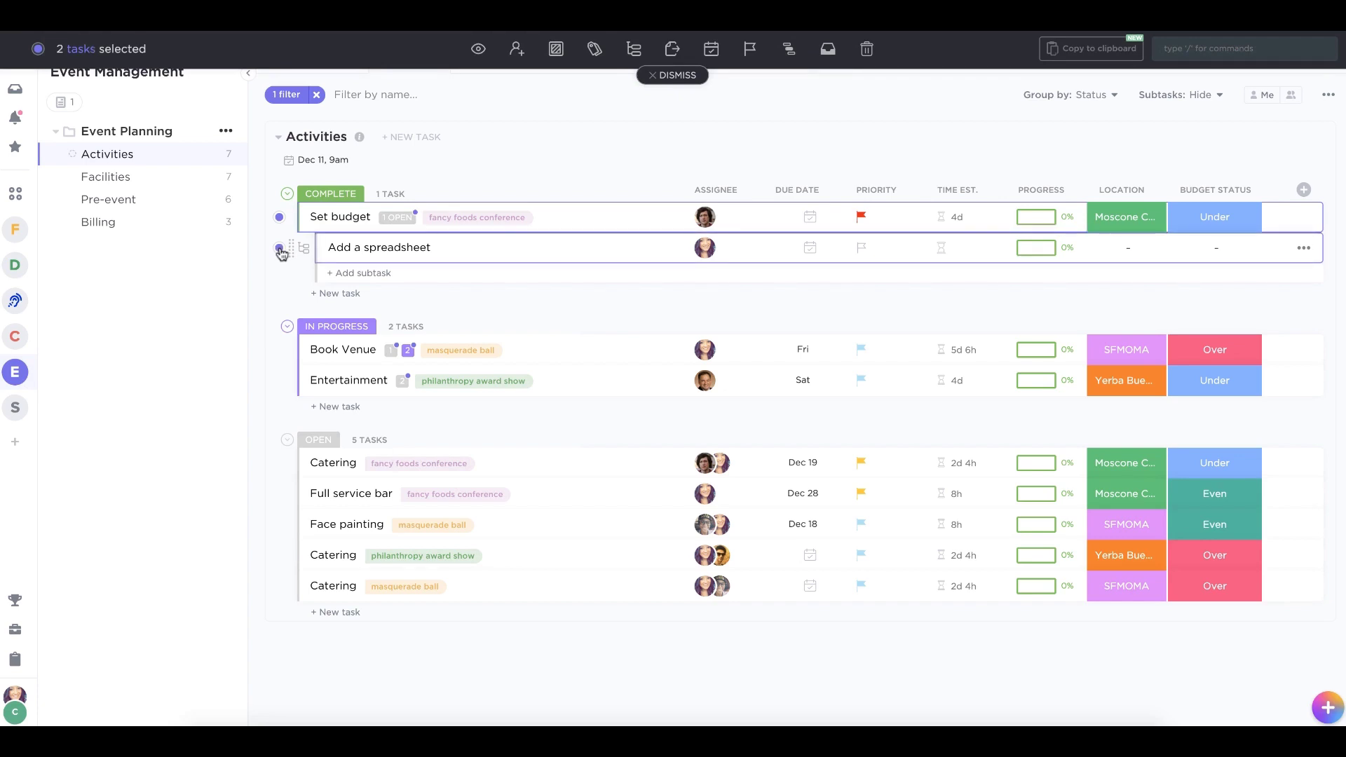
pyautogui.click(287, 441)
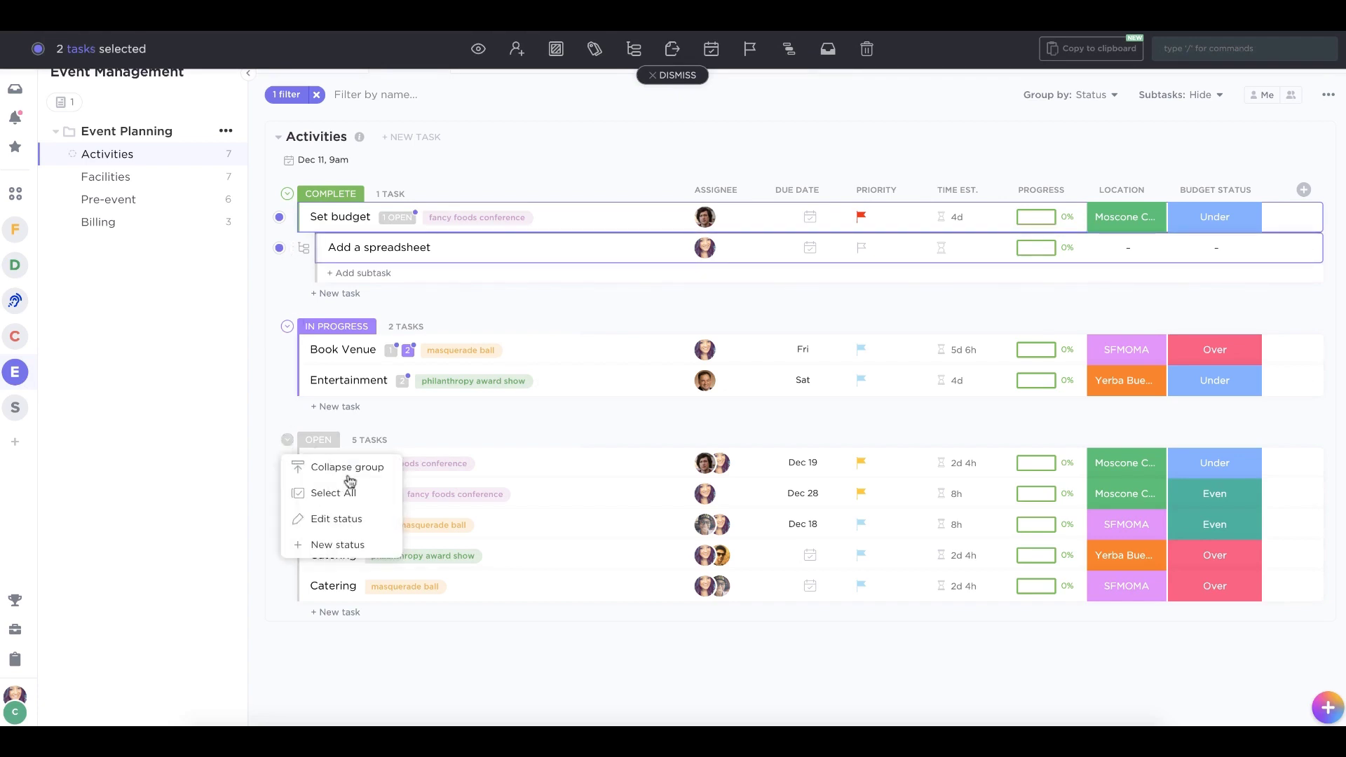
pyautogui.click(335, 494)
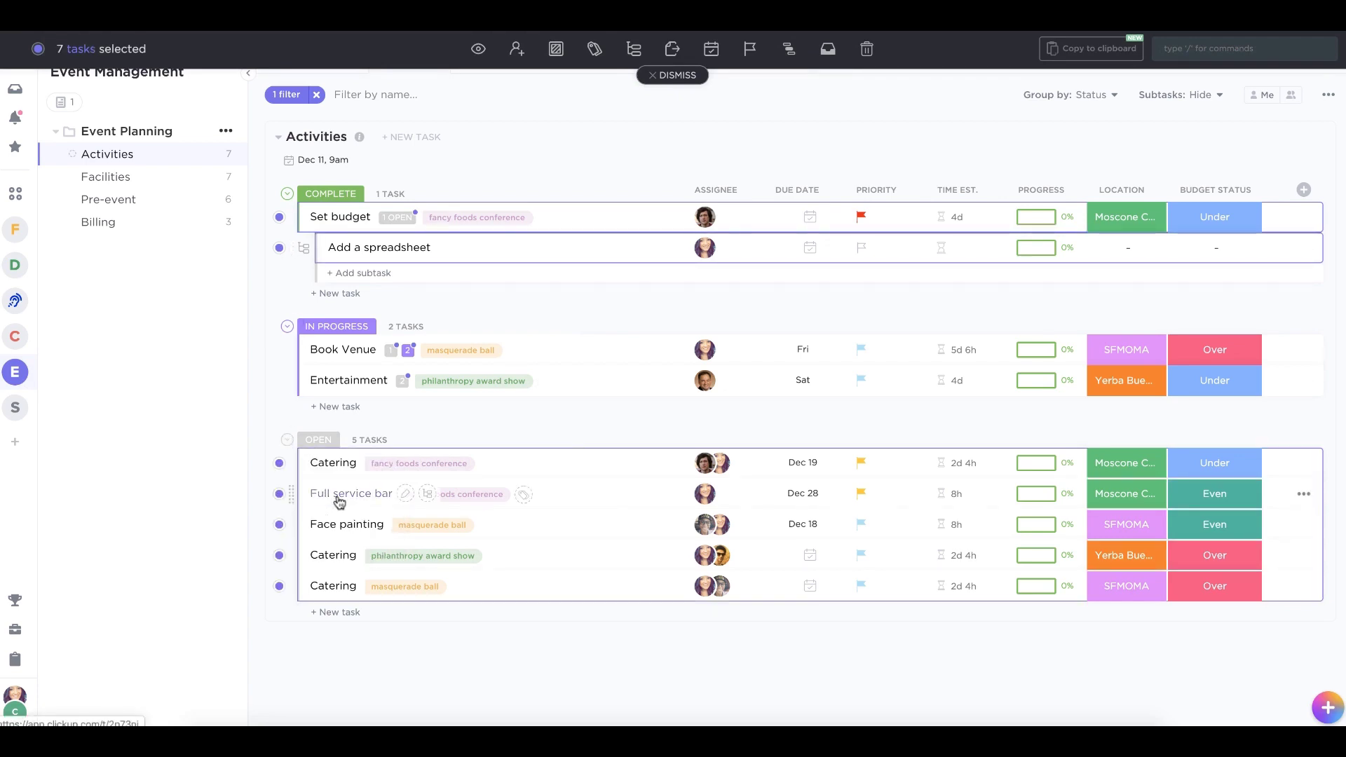
pyautogui.click(712, 51)
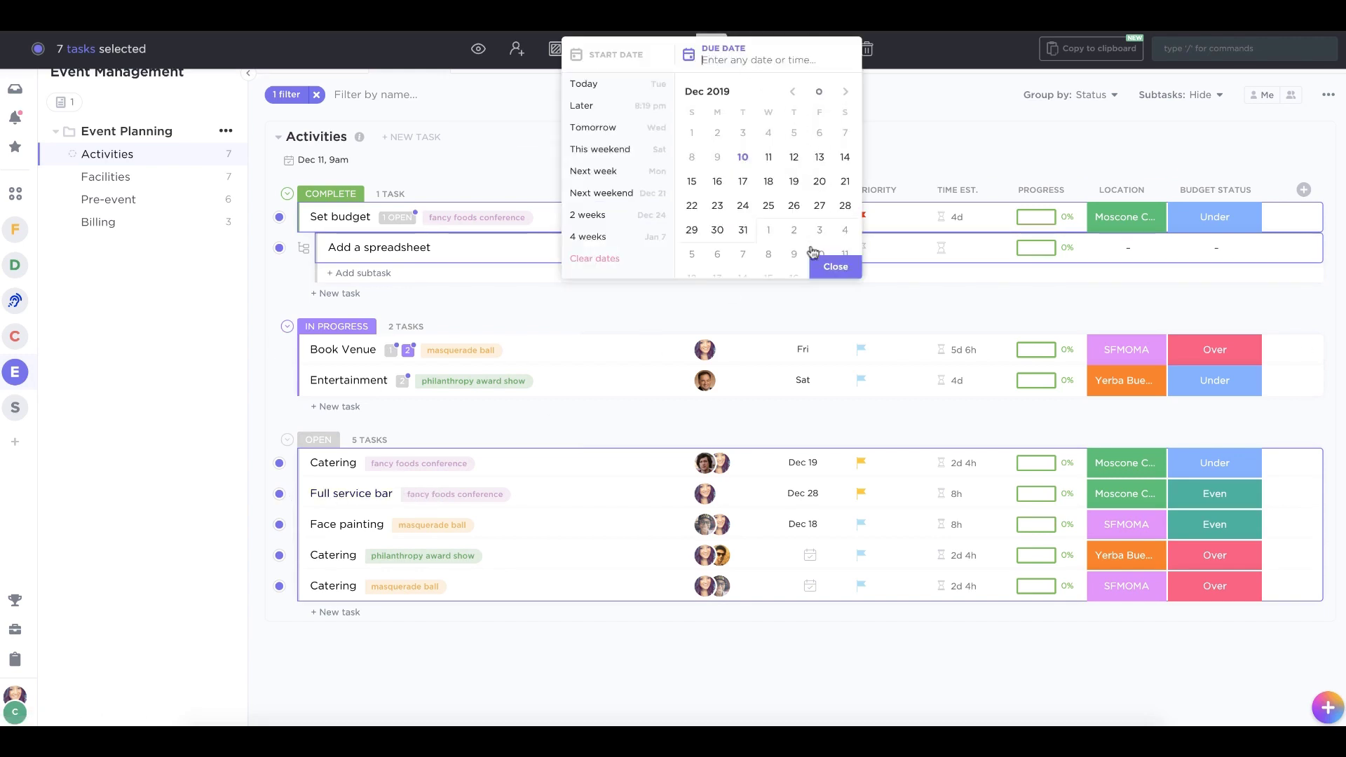
pyautogui.click(899, 127)
pyautogui.press('Escape')
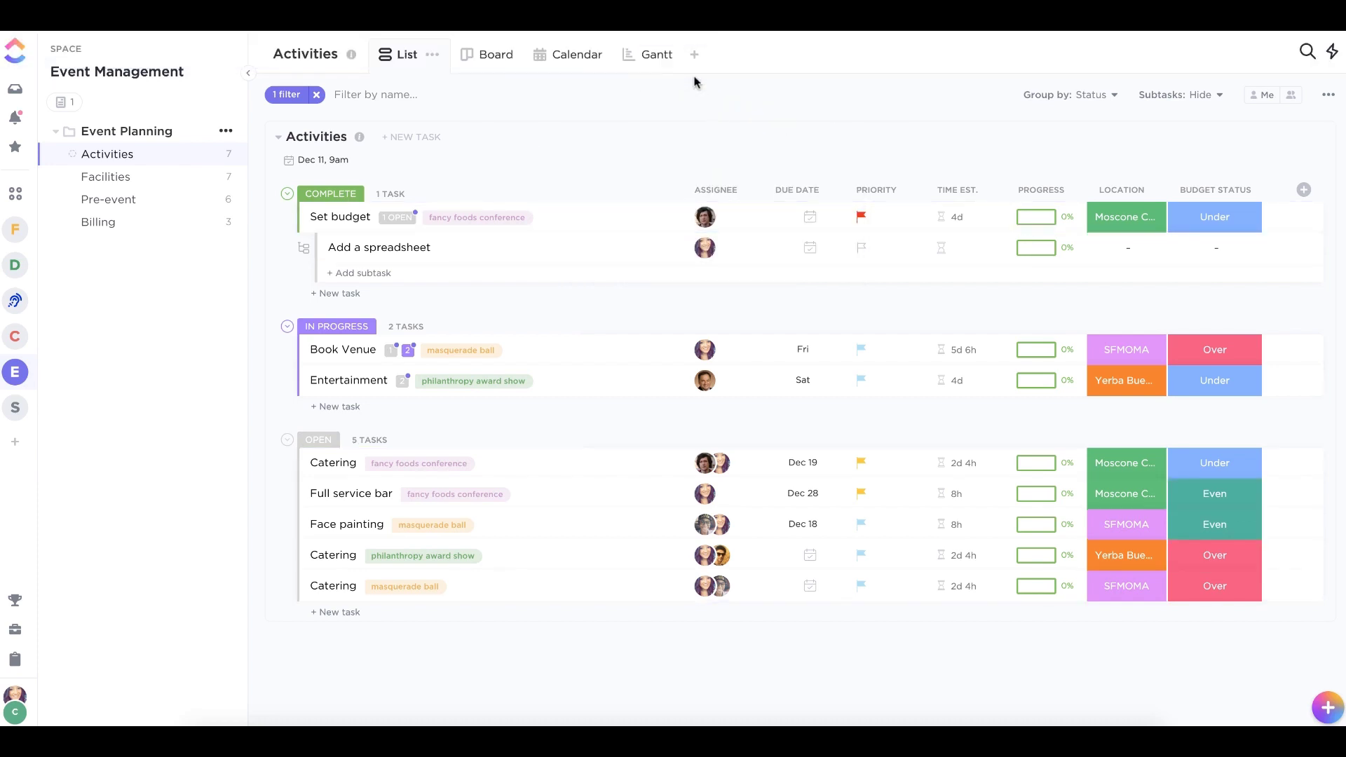
pyautogui.click(1086, 95)
pyautogui.click(1046, 254)
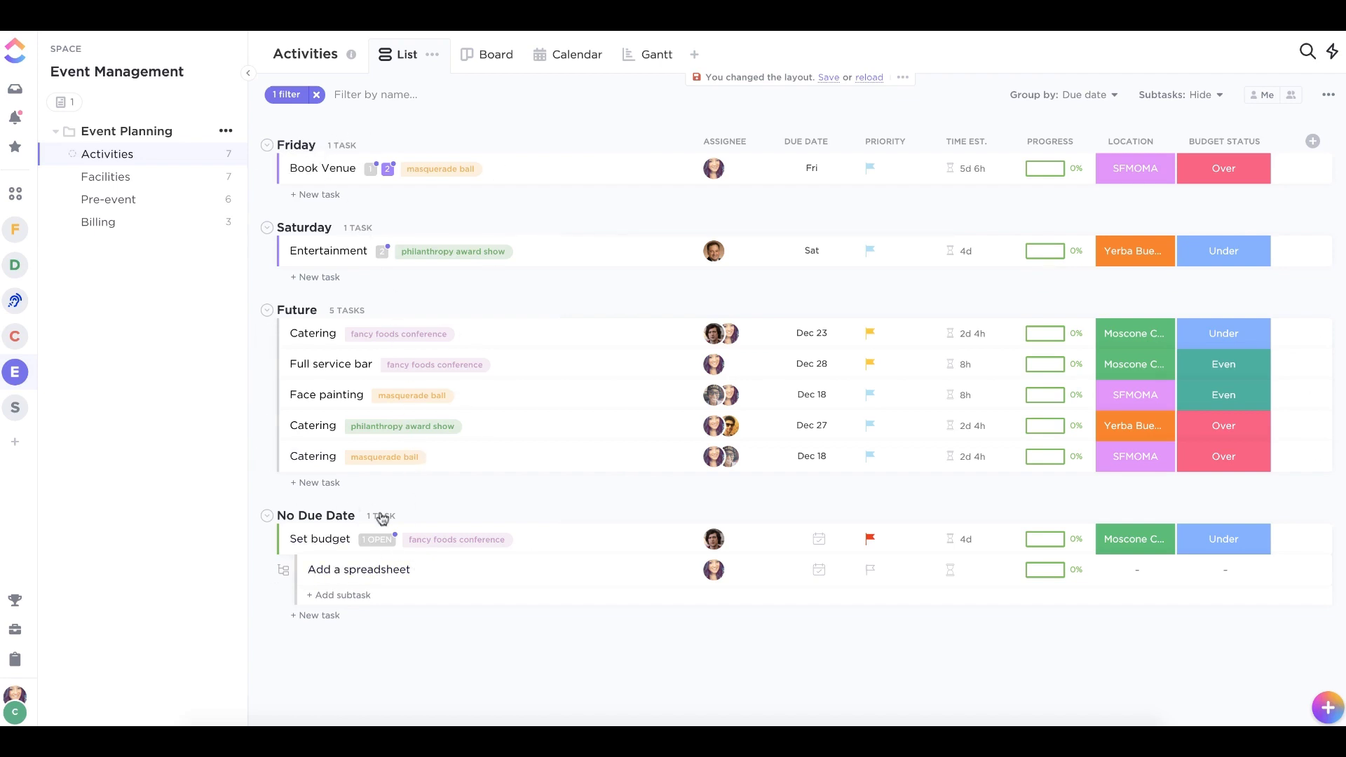
pyautogui.click(870, 78)
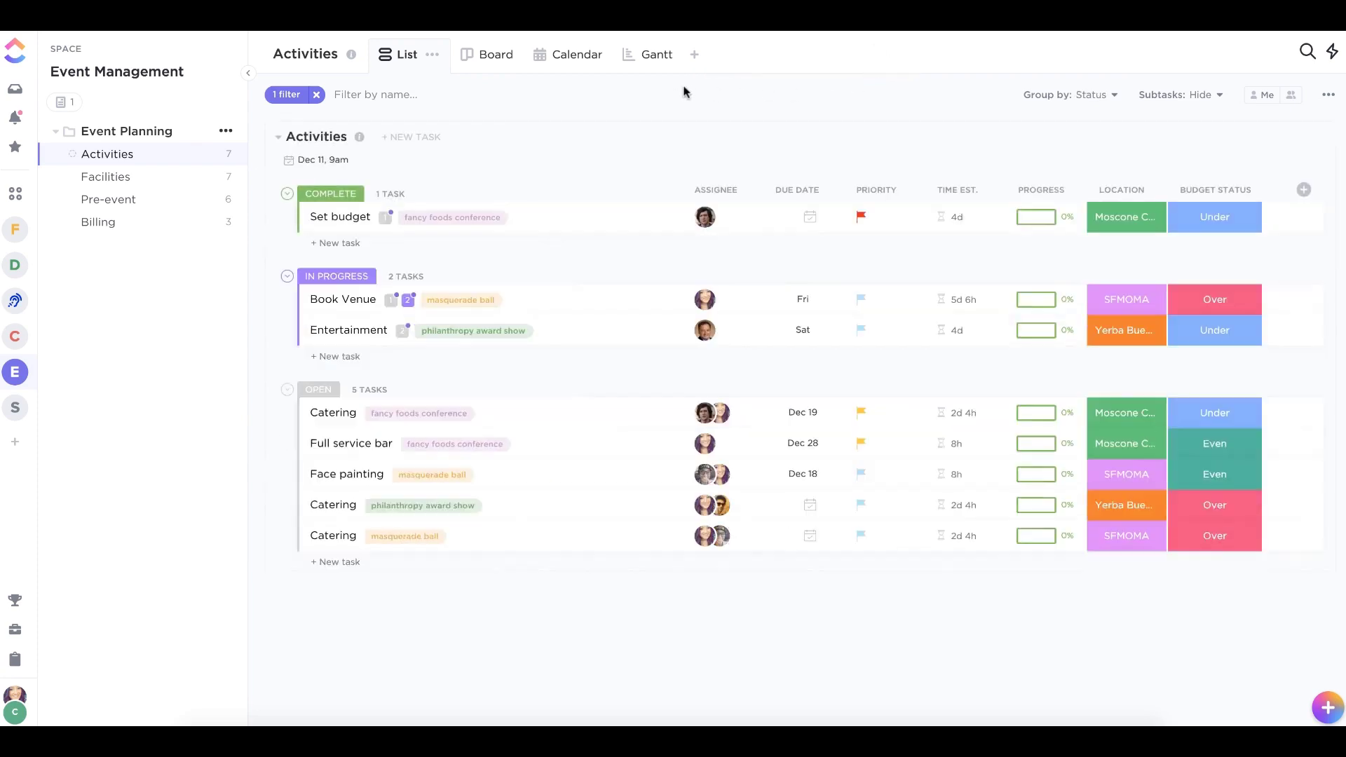
pyautogui.click(492, 56)
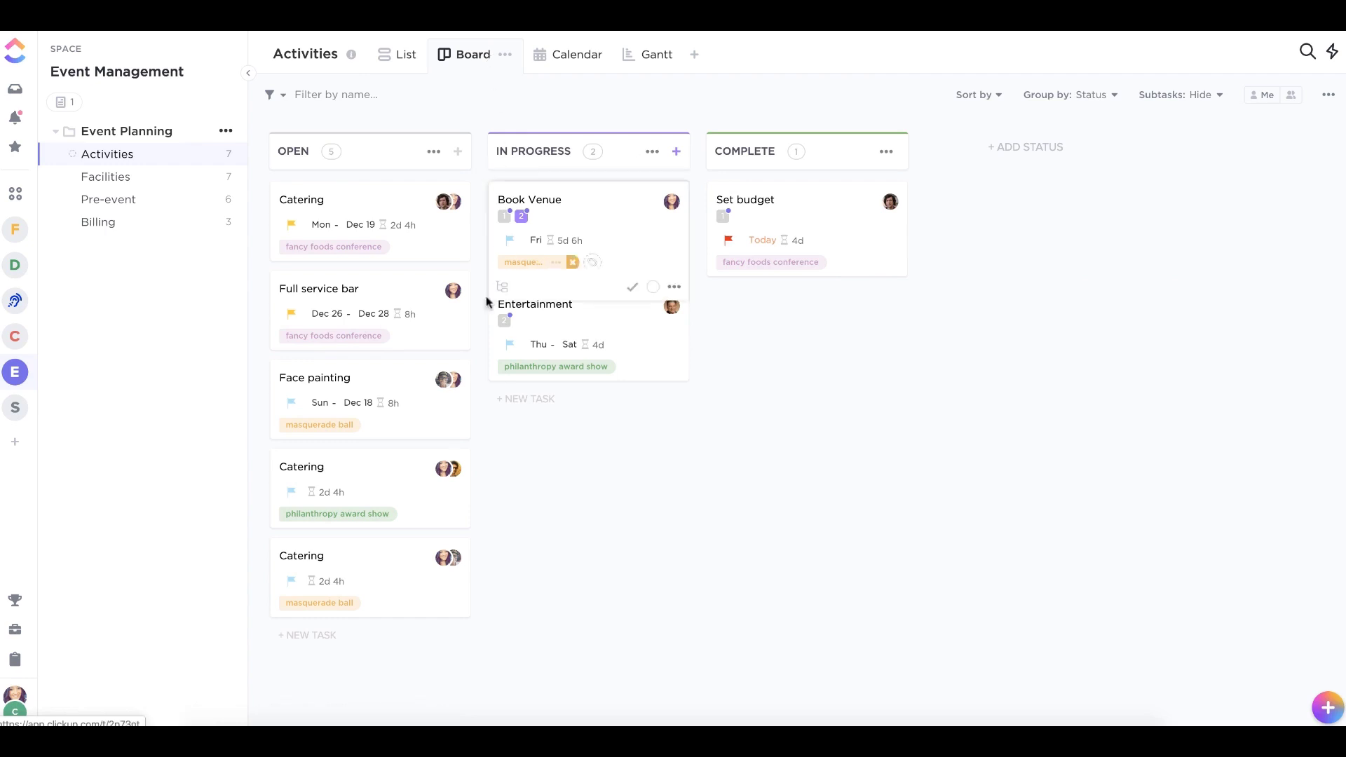
pyautogui.moveTo(370, 502)
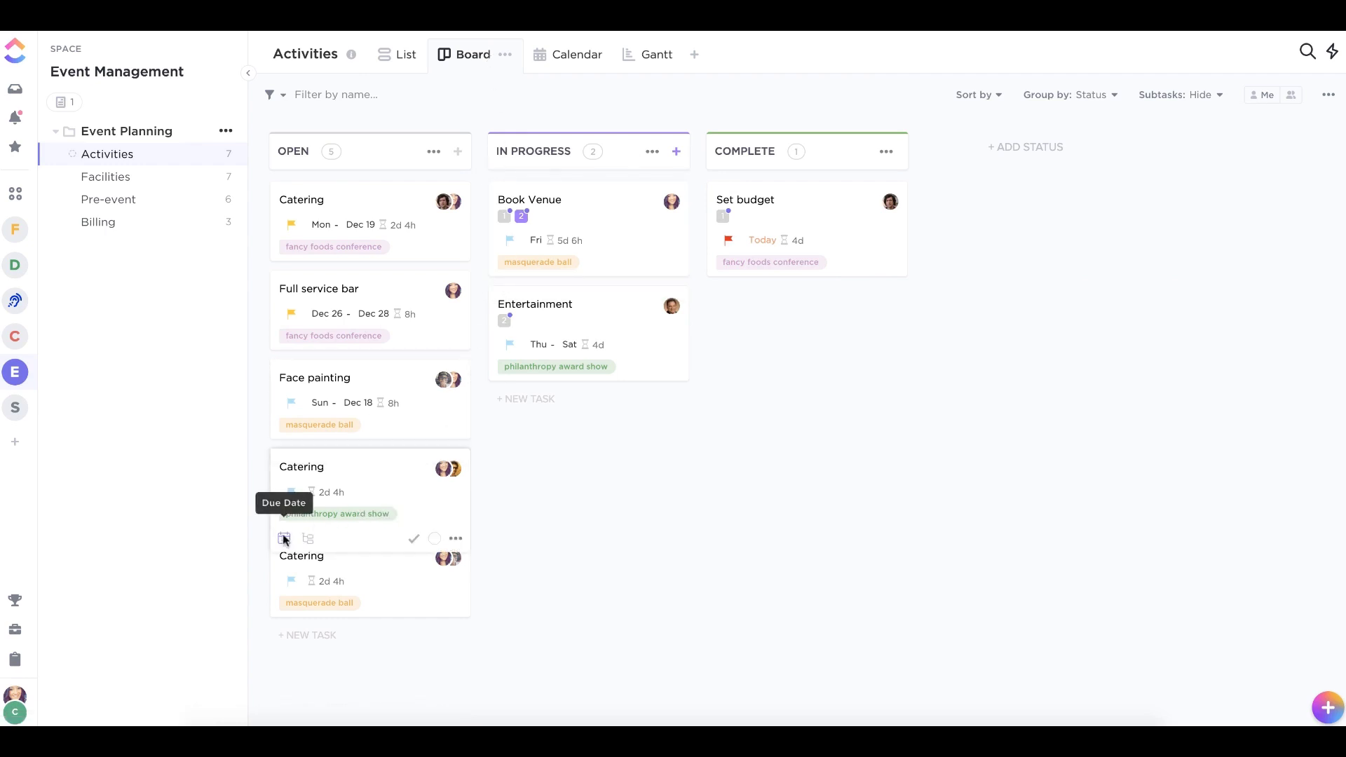
pyautogui.click(284, 539)
pyautogui.click(392, 444)
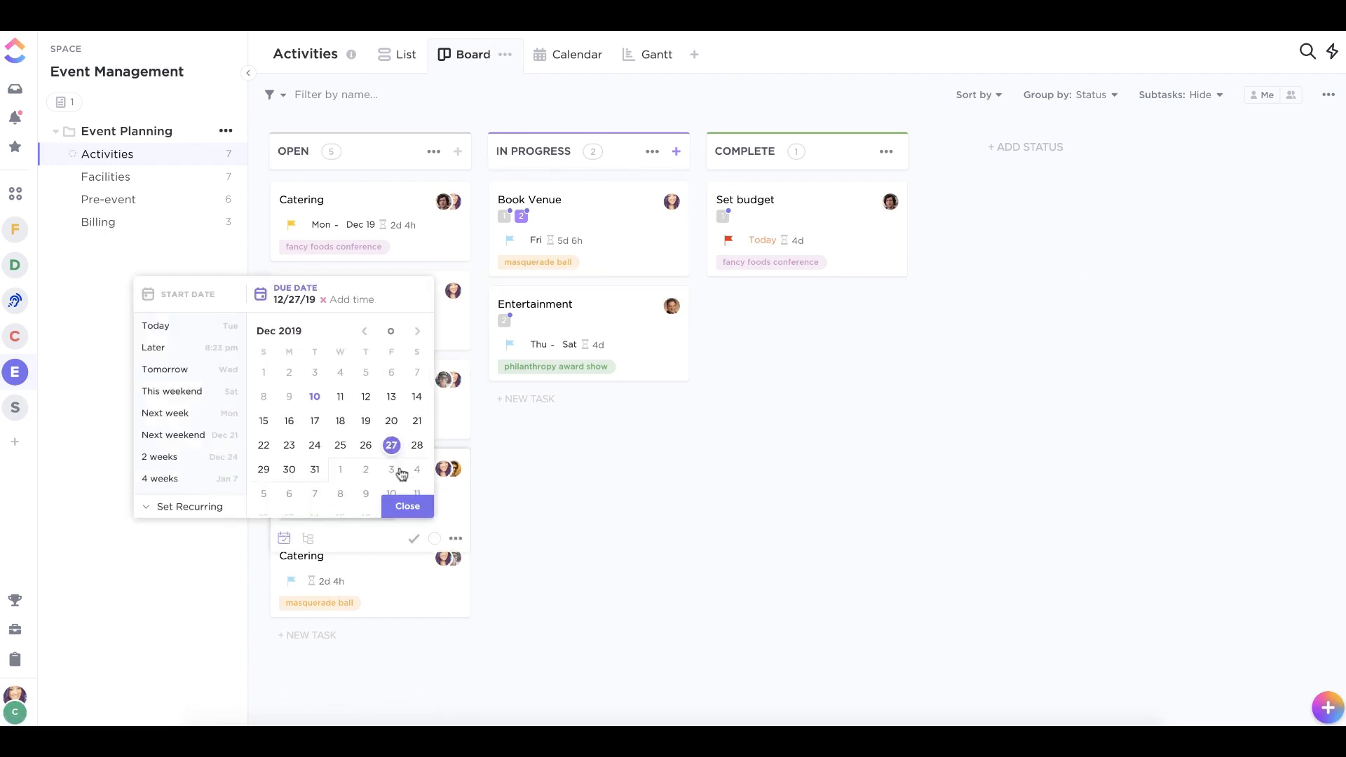
pyautogui.click(406, 505)
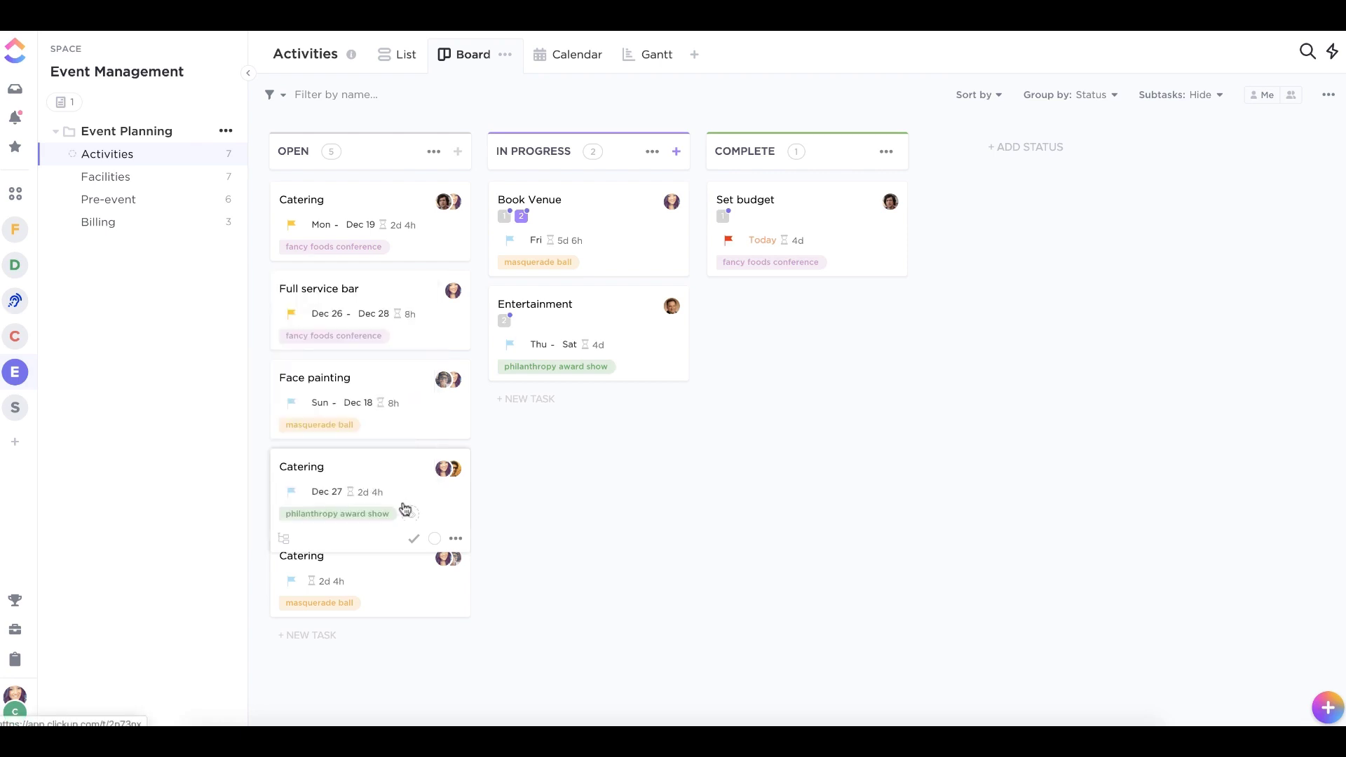
pyautogui.click(436, 540)
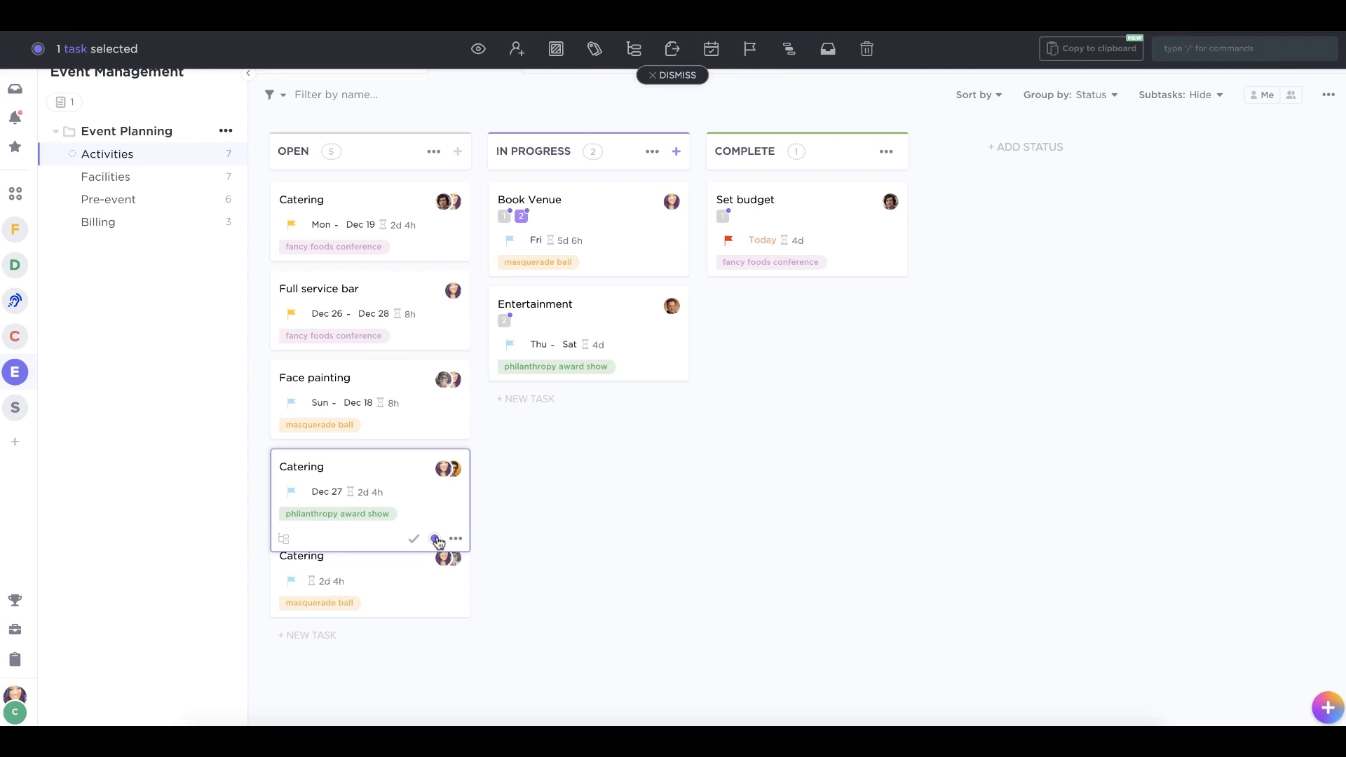
pyautogui.click(435, 361)
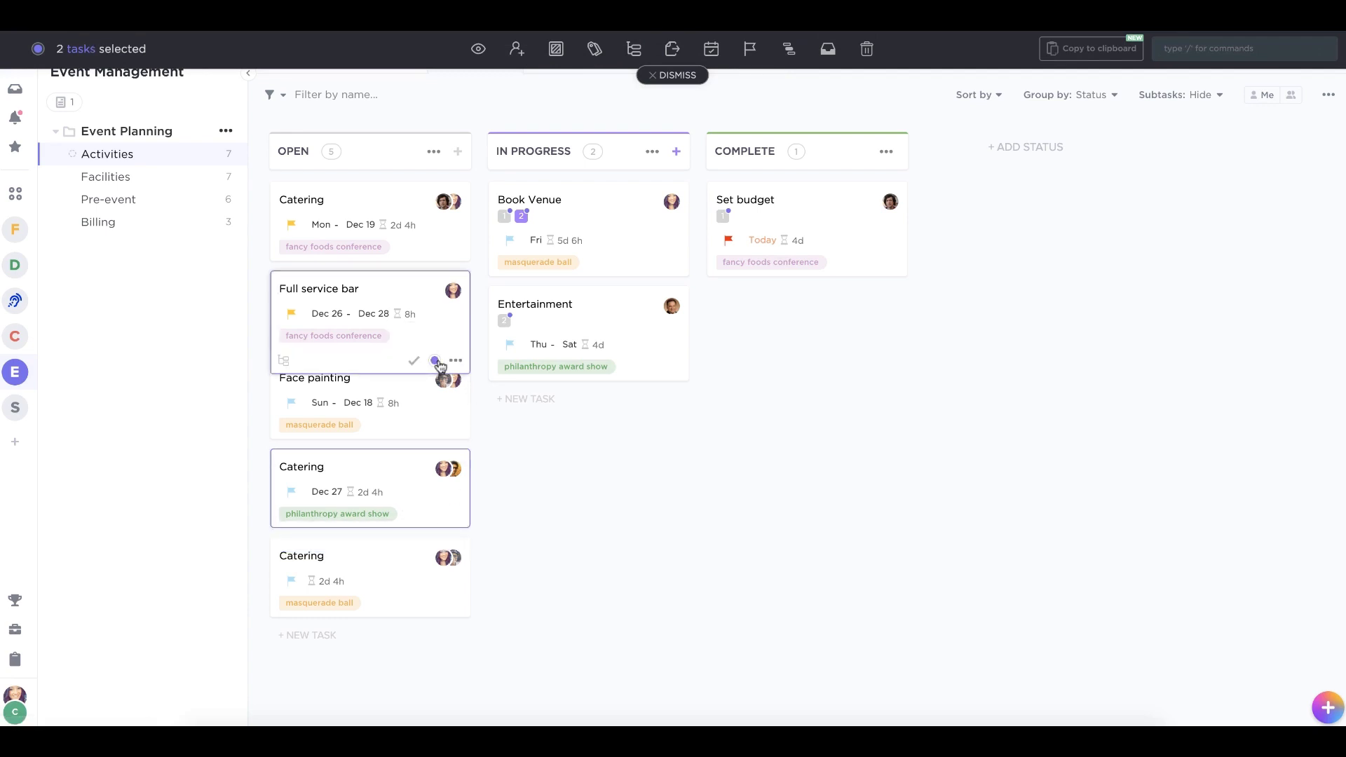
pyautogui.click(652, 152)
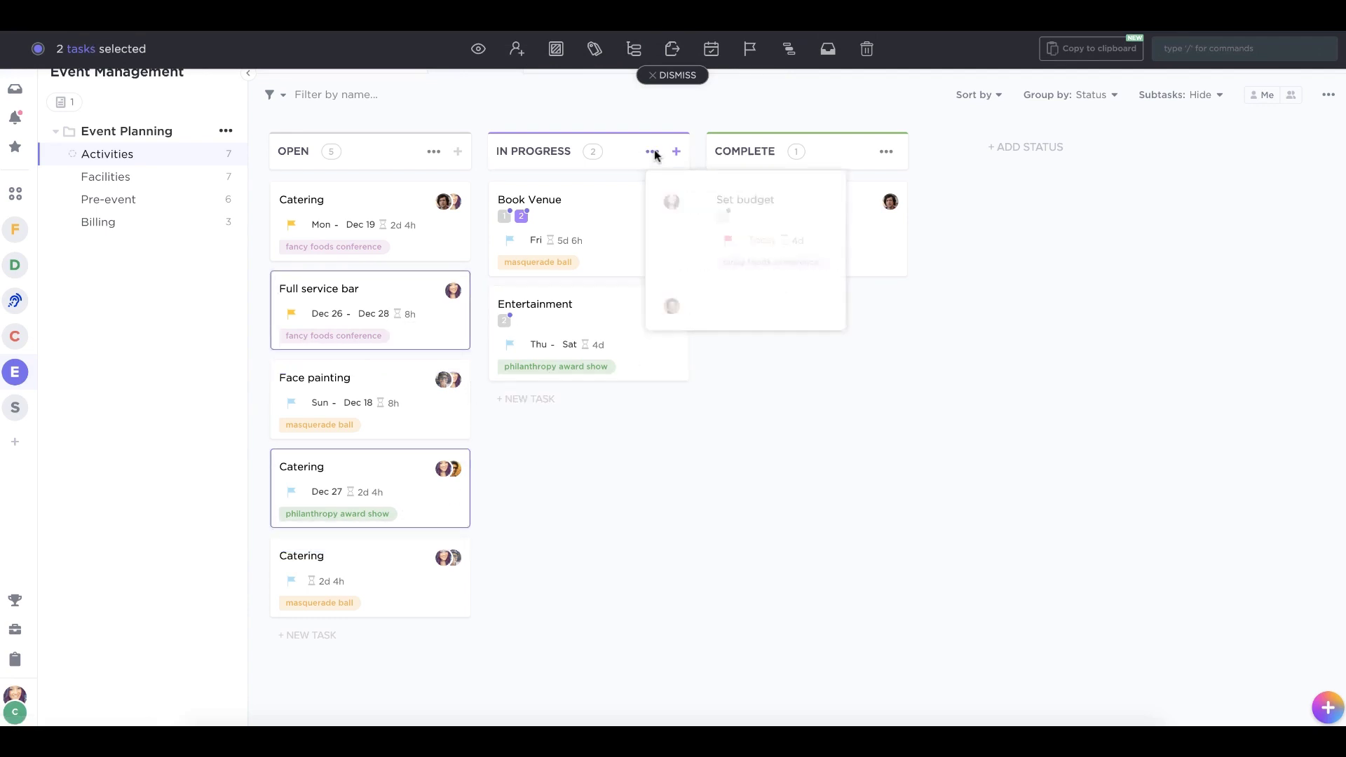
pyautogui.click(698, 317)
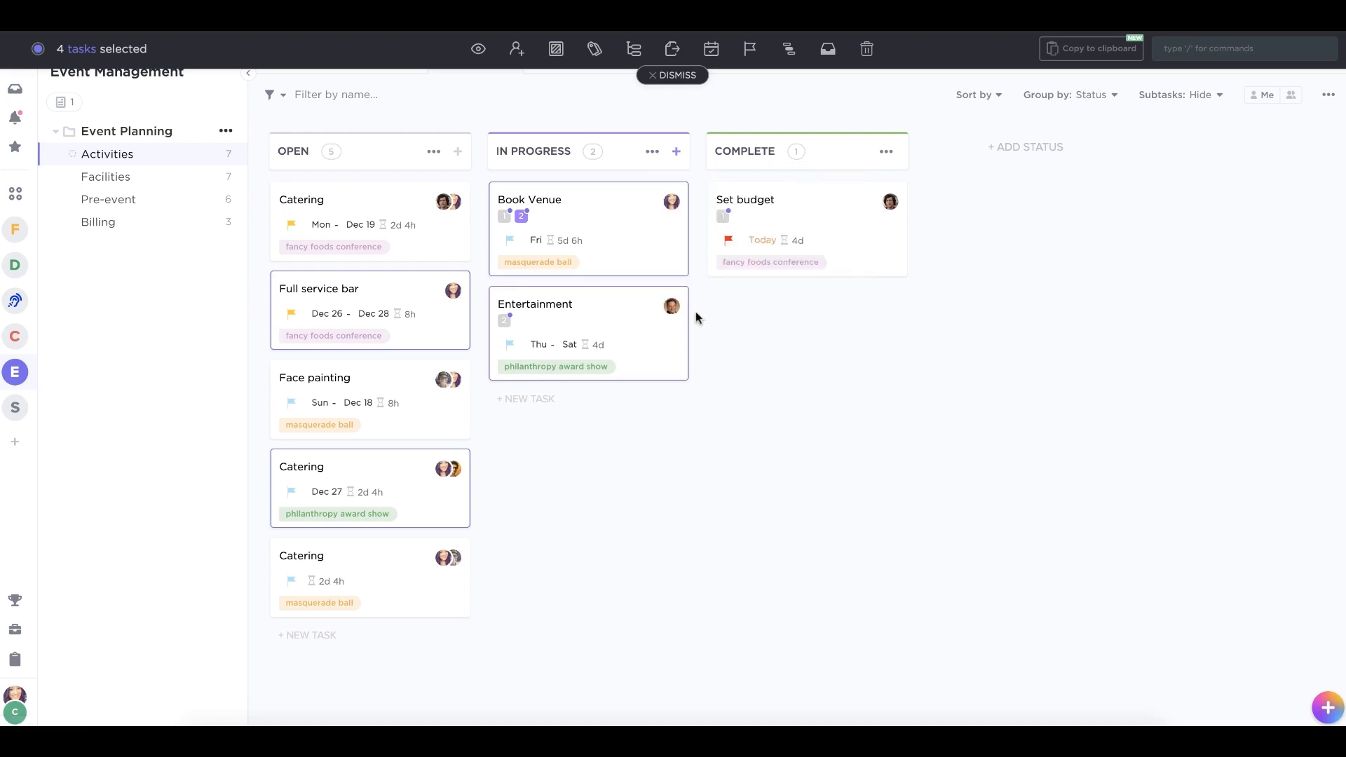
pyautogui.click(711, 52)
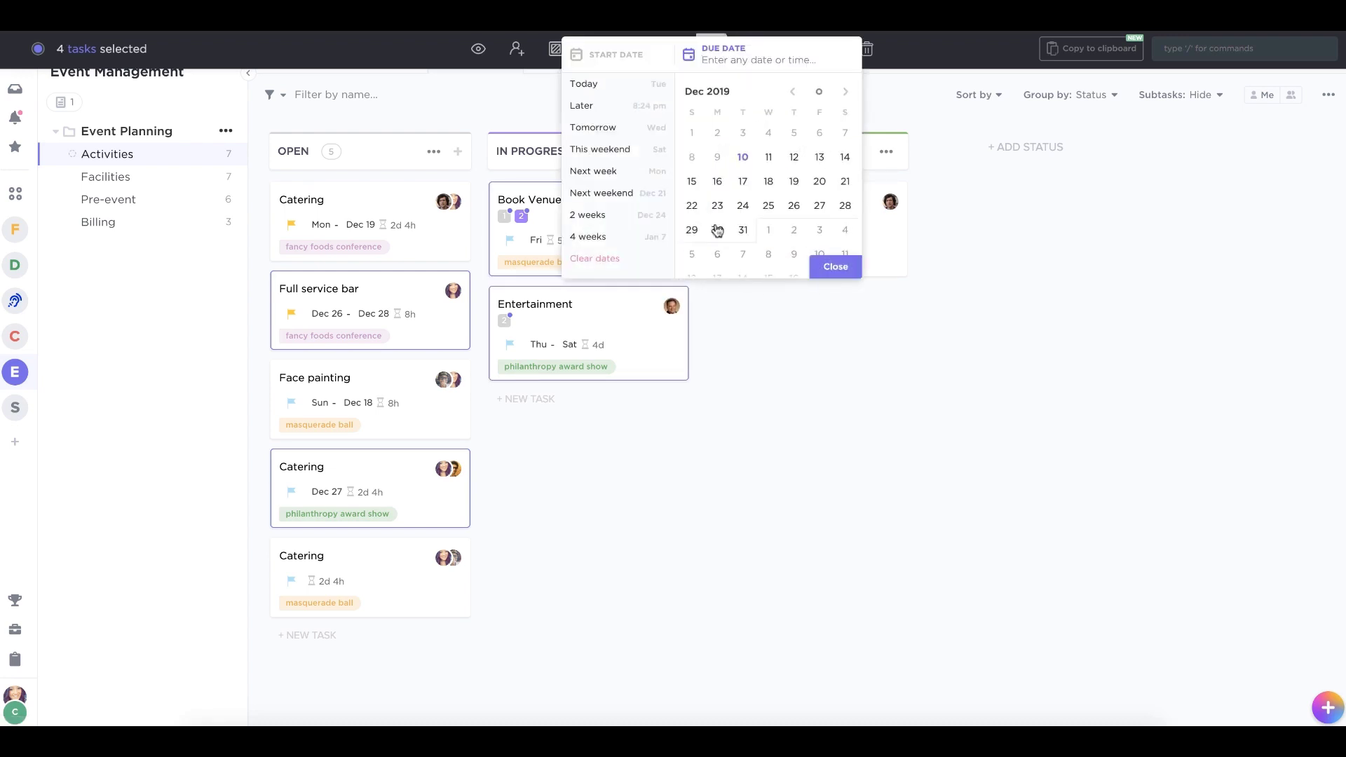
pyautogui.click(903, 94)
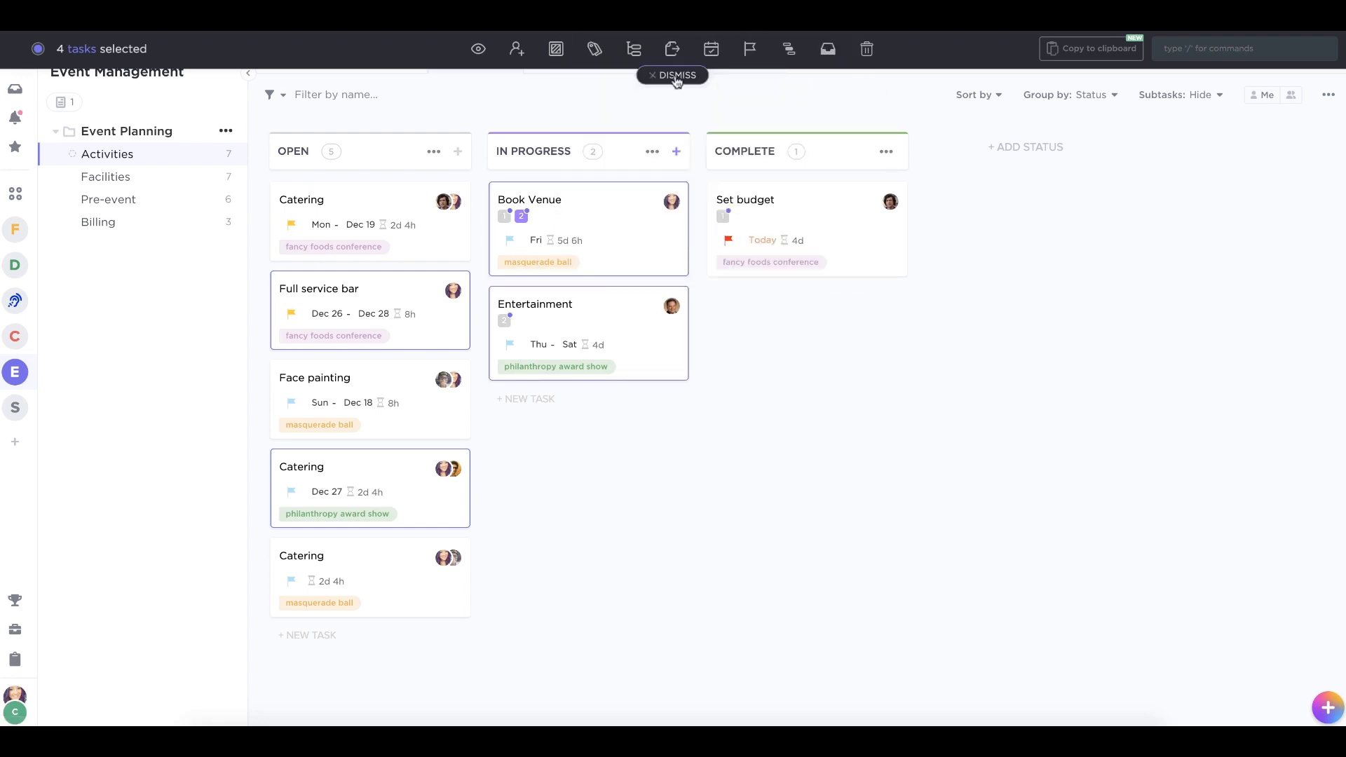
pyautogui.press('Escape')
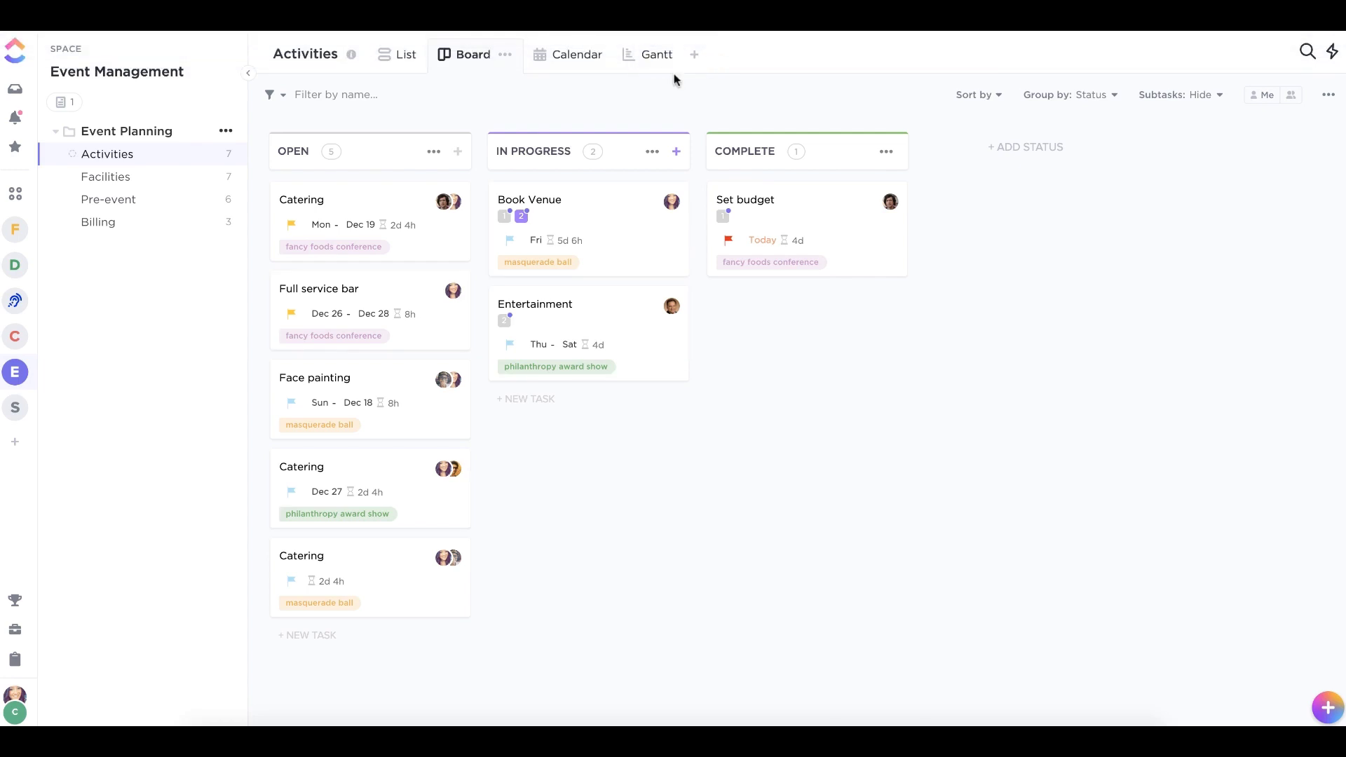
pyautogui.click(560, 63)
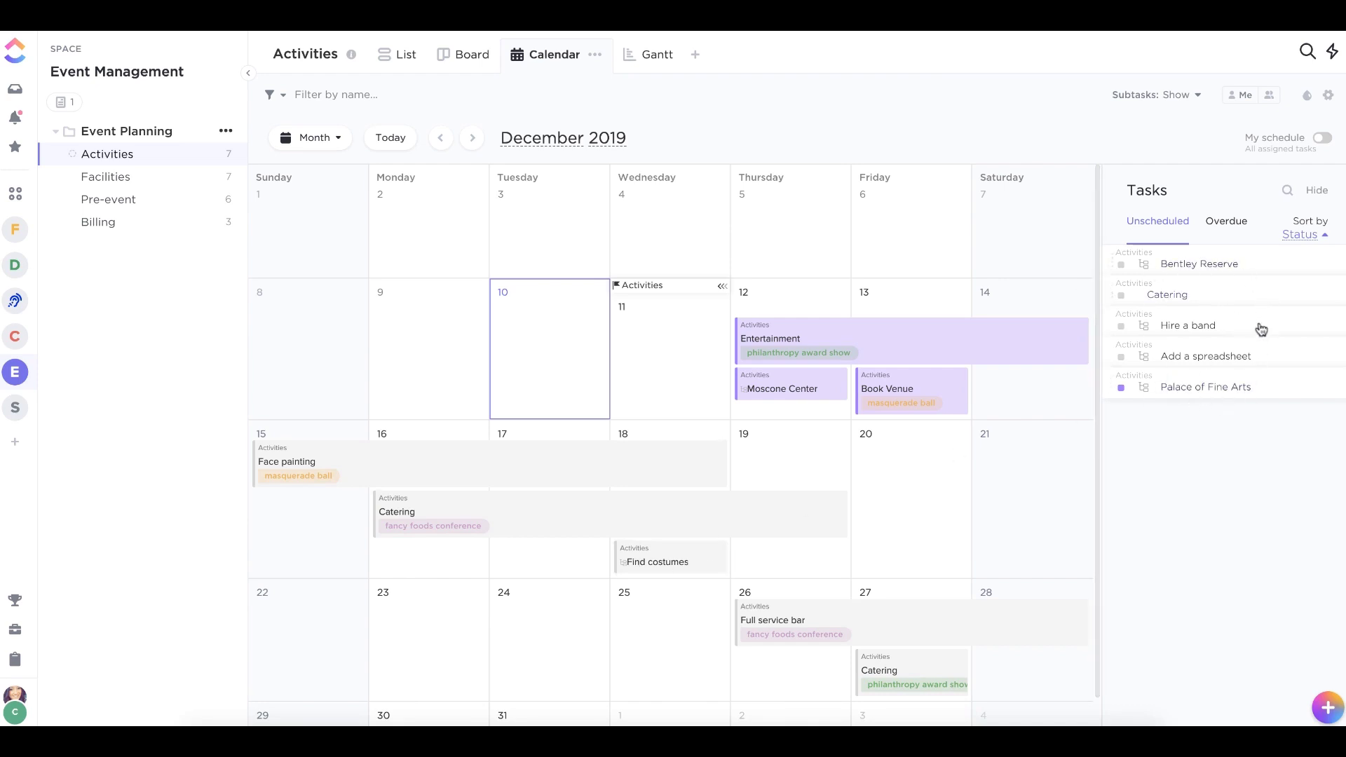
# Place the unscheduled Hire a band task on Dec 24 and stretch it to cover Dec 25.
pyautogui.moveTo(1224, 333); pyautogui.dragTo(574, 671)
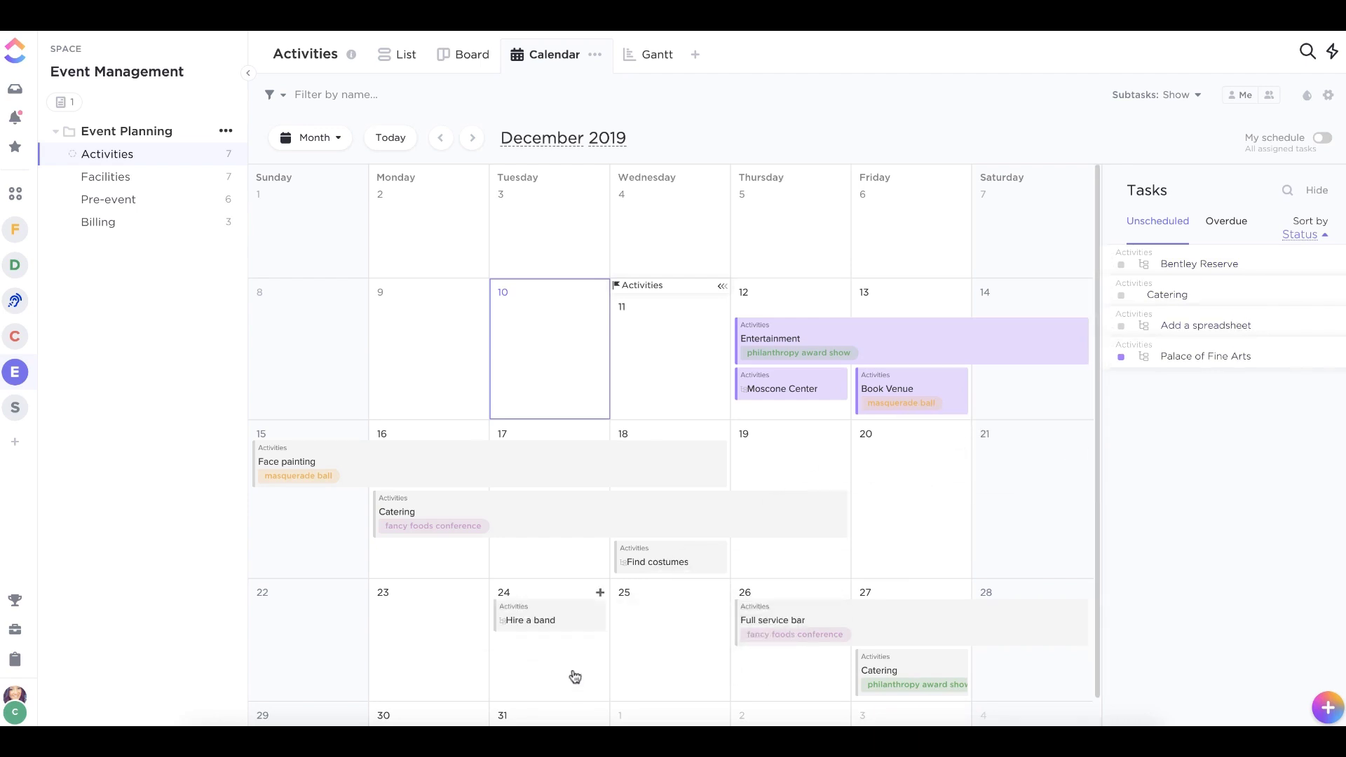
pyautogui.moveTo(607, 610); pyautogui.dragTo(654, 615)
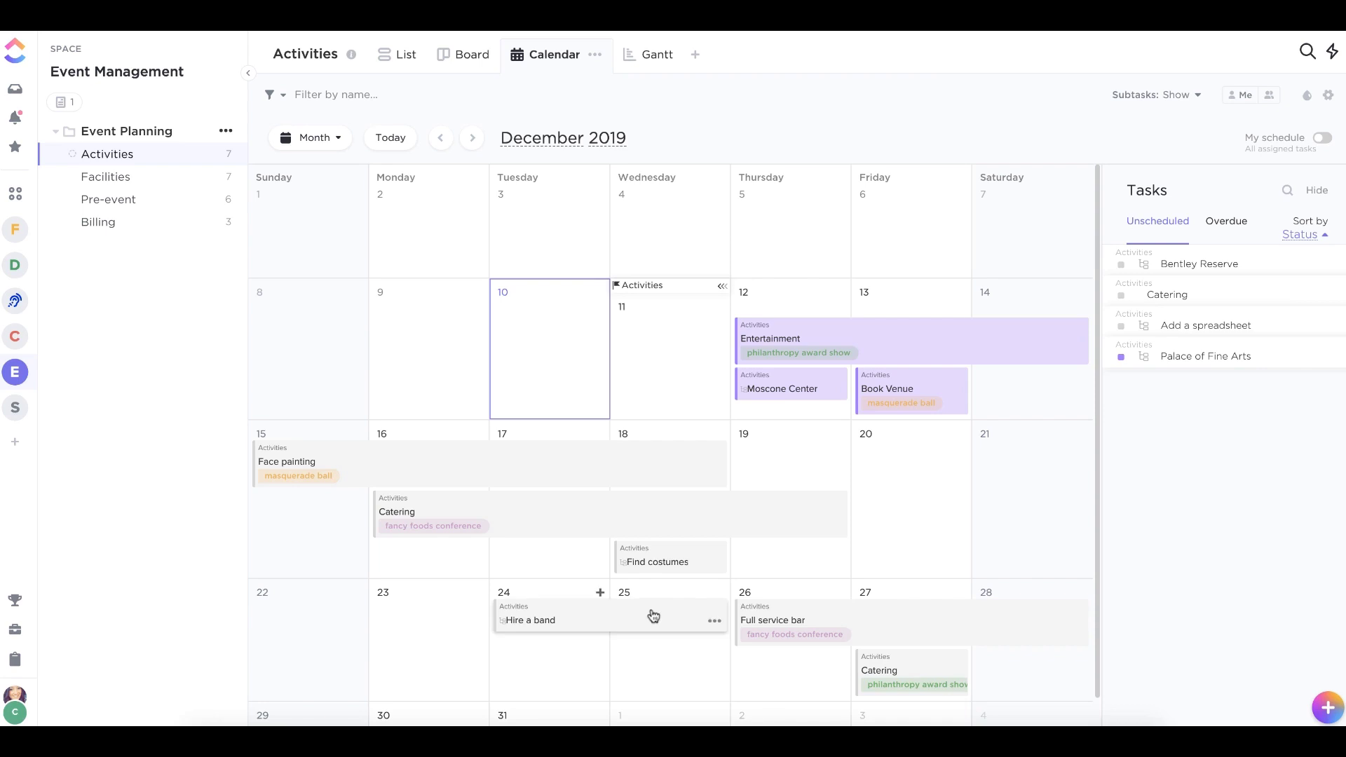
pyautogui.click(646, 61)
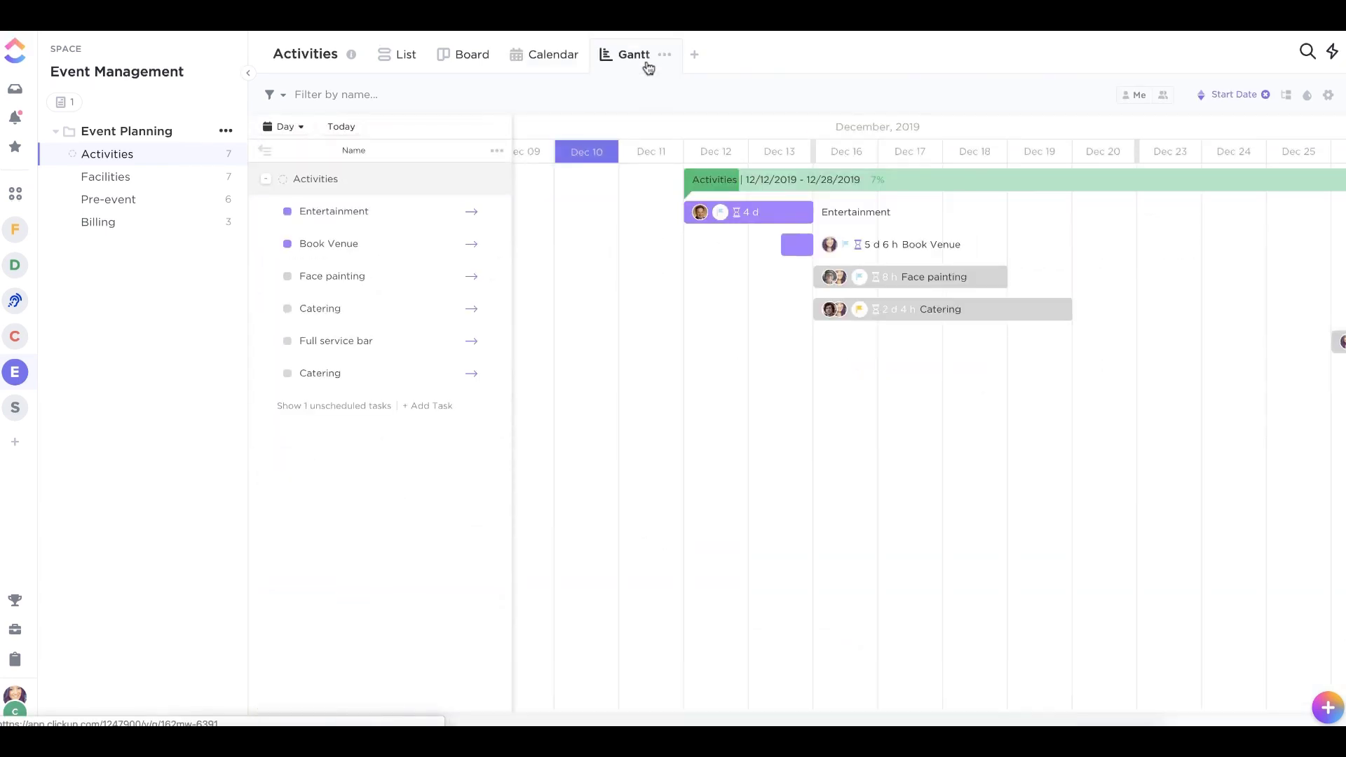
# Show the unscheduled Catering task under the Gantt chart and start giving it dates from Dec 17.
pyautogui.click(338, 407)
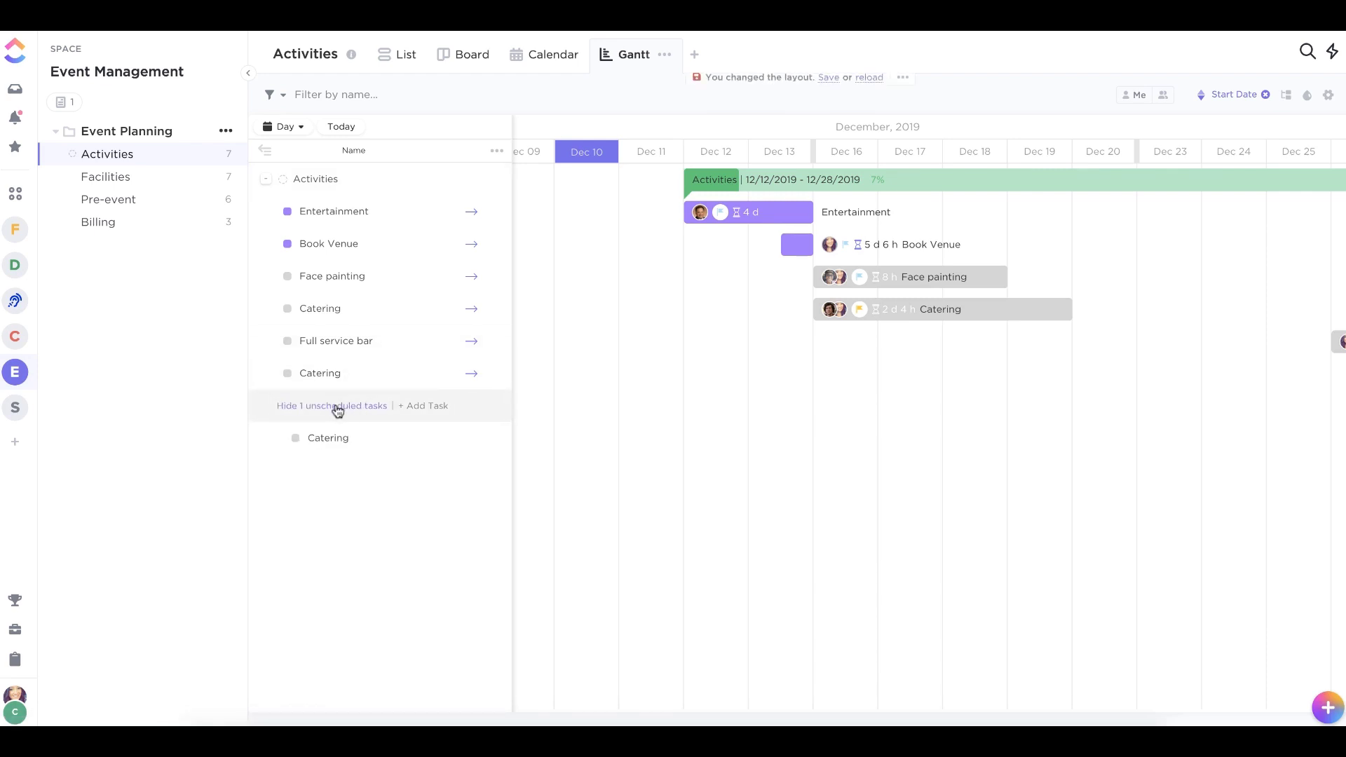
pyautogui.click(324, 412)
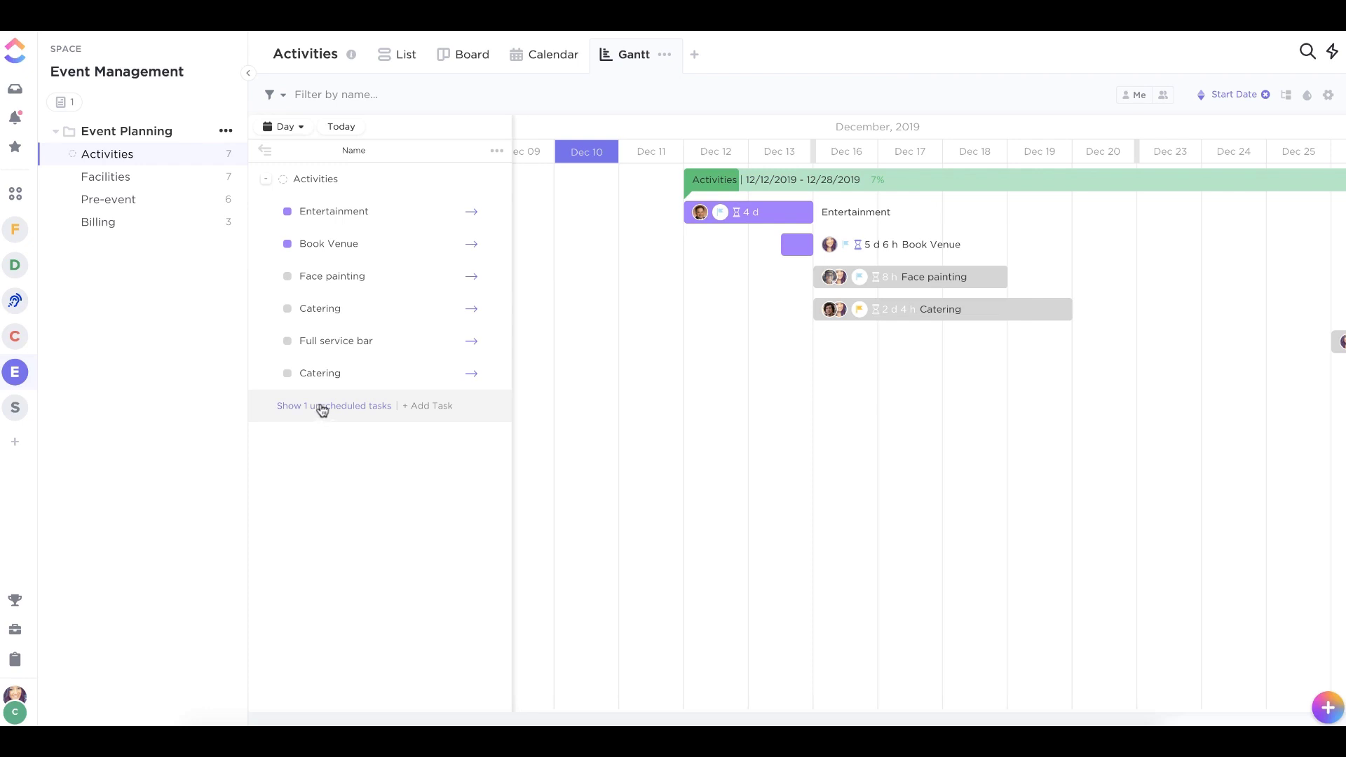
pyautogui.click(319, 409)
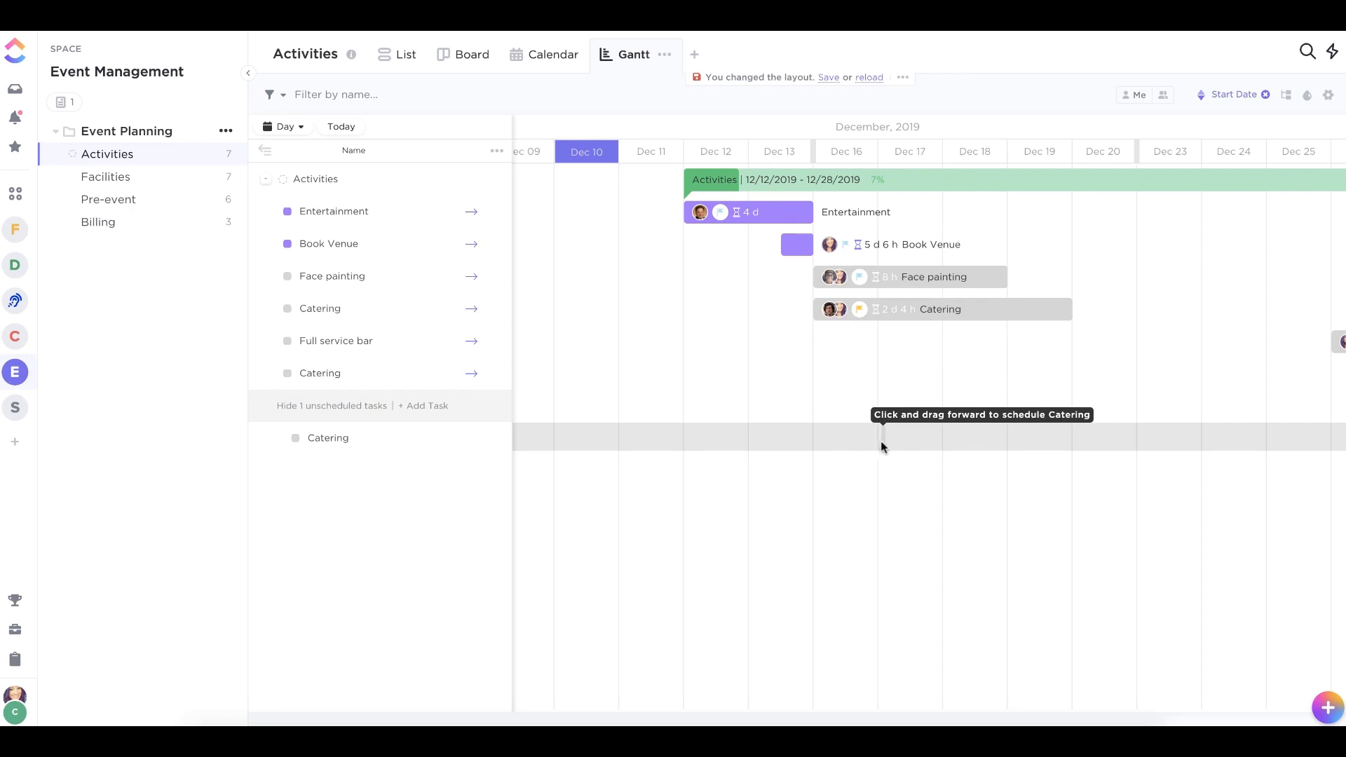
pyautogui.moveTo(881, 440); pyautogui.dragTo(994, 439)
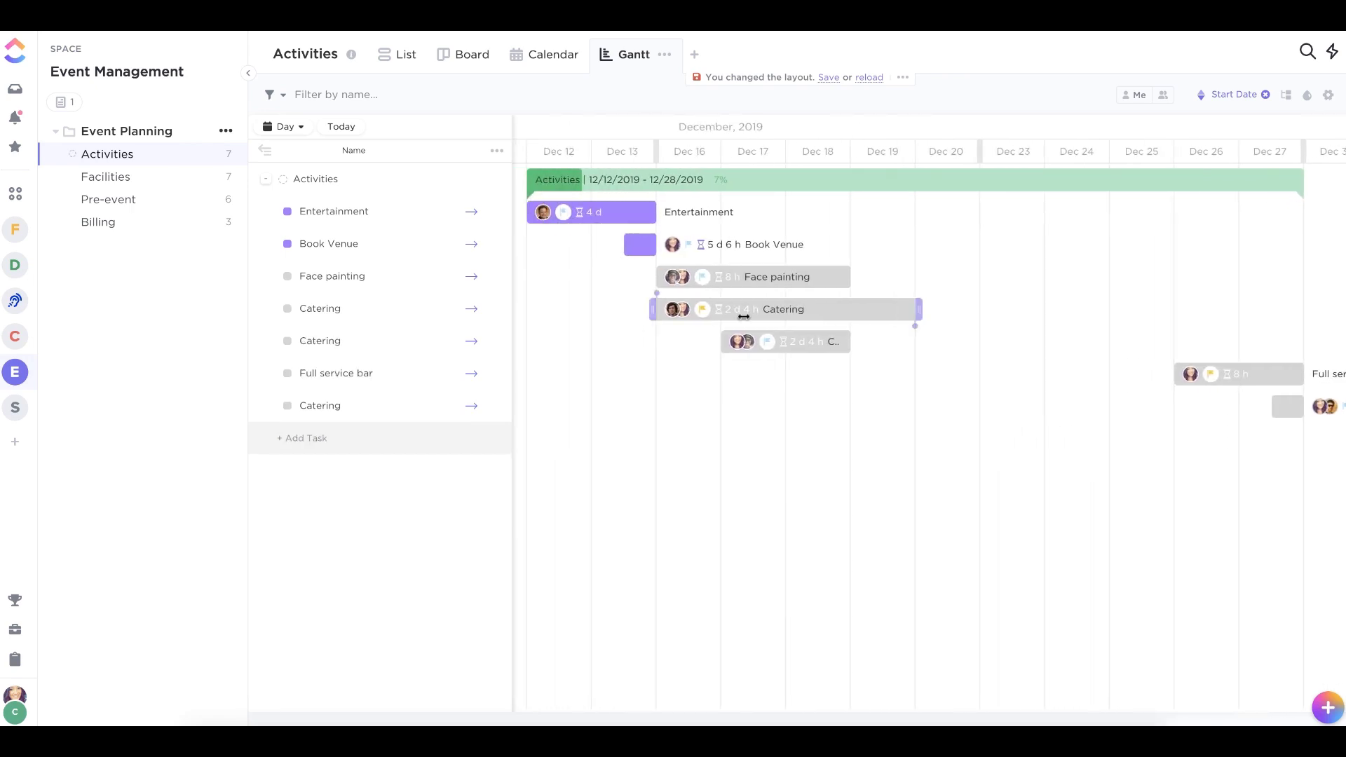
# Move the Catering bar one day later, and cancel the Activities list date shift to keep its dates.
pyautogui.moveTo(740, 306); pyautogui.dragTo(898, 307)
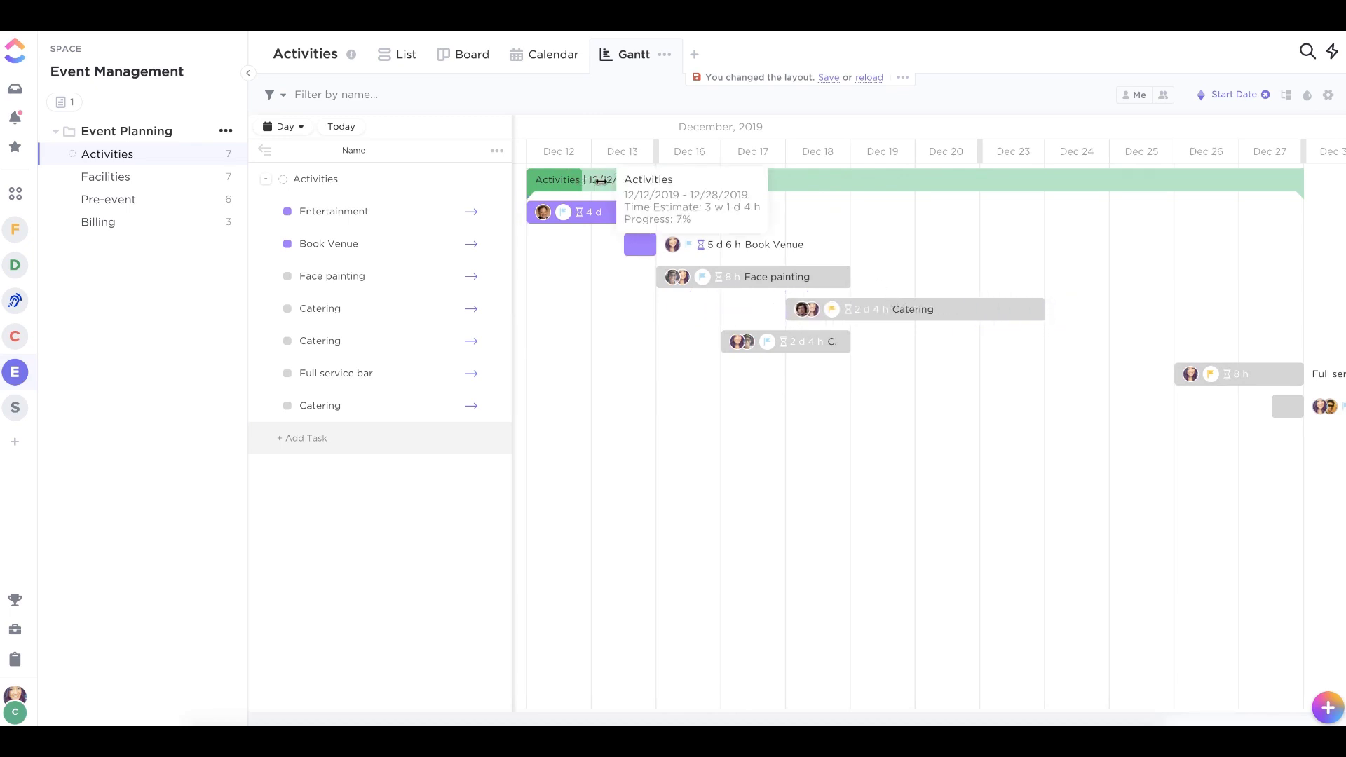
pyautogui.moveTo(601, 180); pyautogui.dragTo(728, 188)
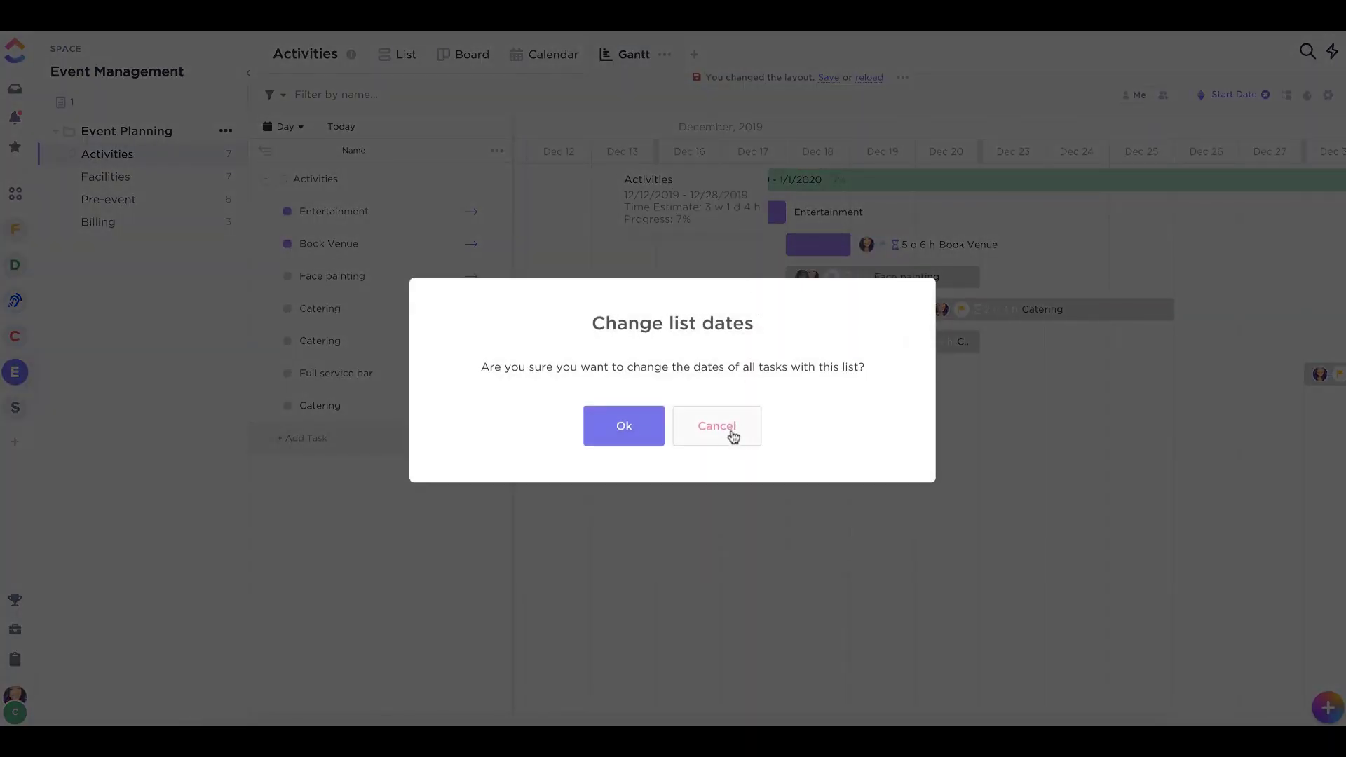
pyautogui.click(733, 436)
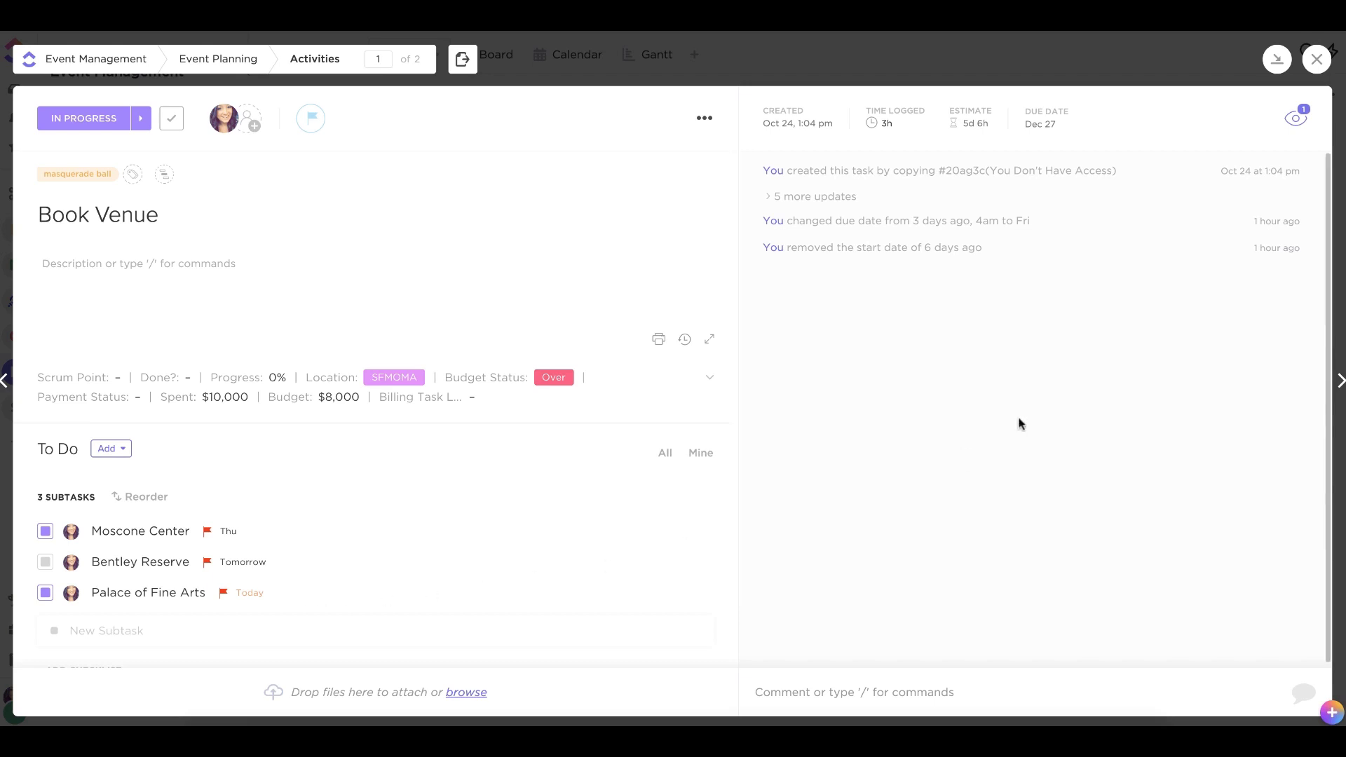
# Set Book Venue due Jan 1, 2020, shift its subtask due dates to Dec 29–31, and close the task.
pyautogui.click(1042, 127)
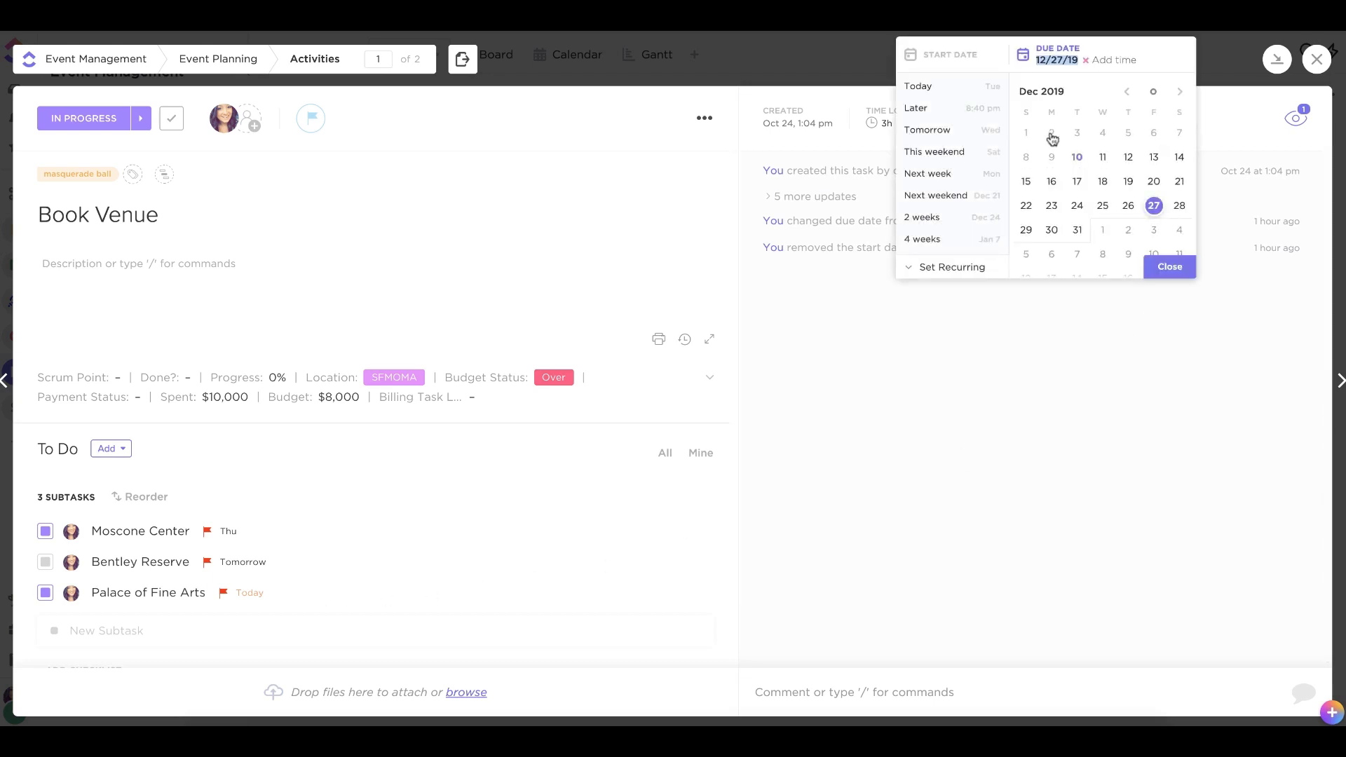
pyautogui.click(1104, 237)
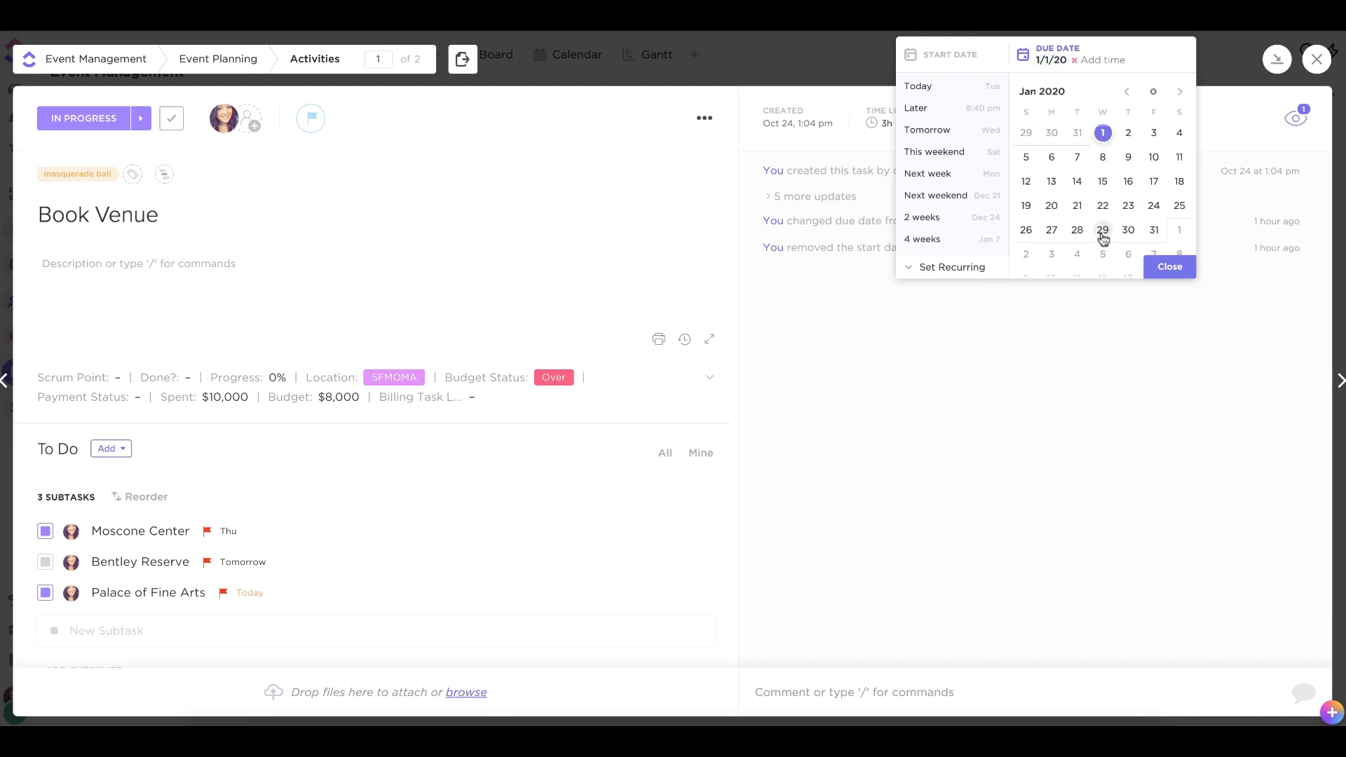
pyautogui.click(1171, 267)
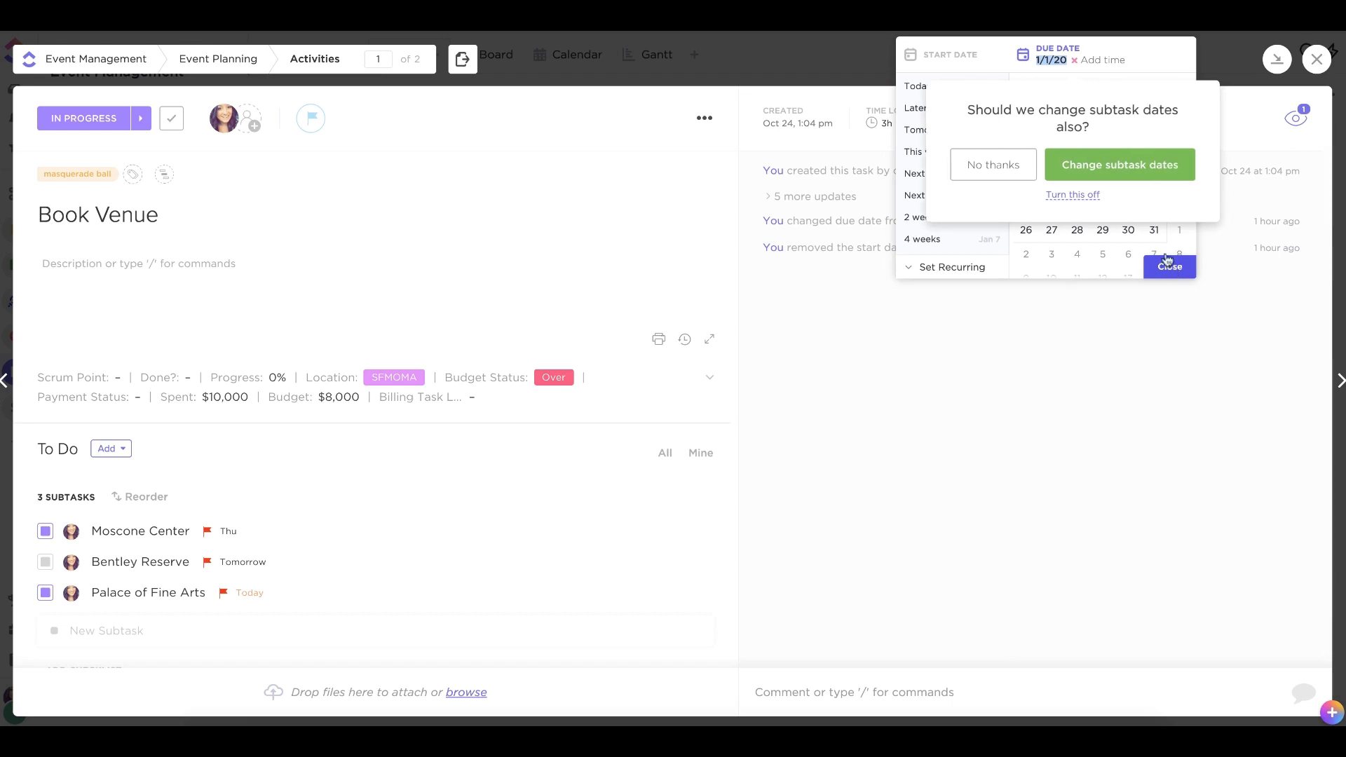
pyautogui.click(1130, 168)
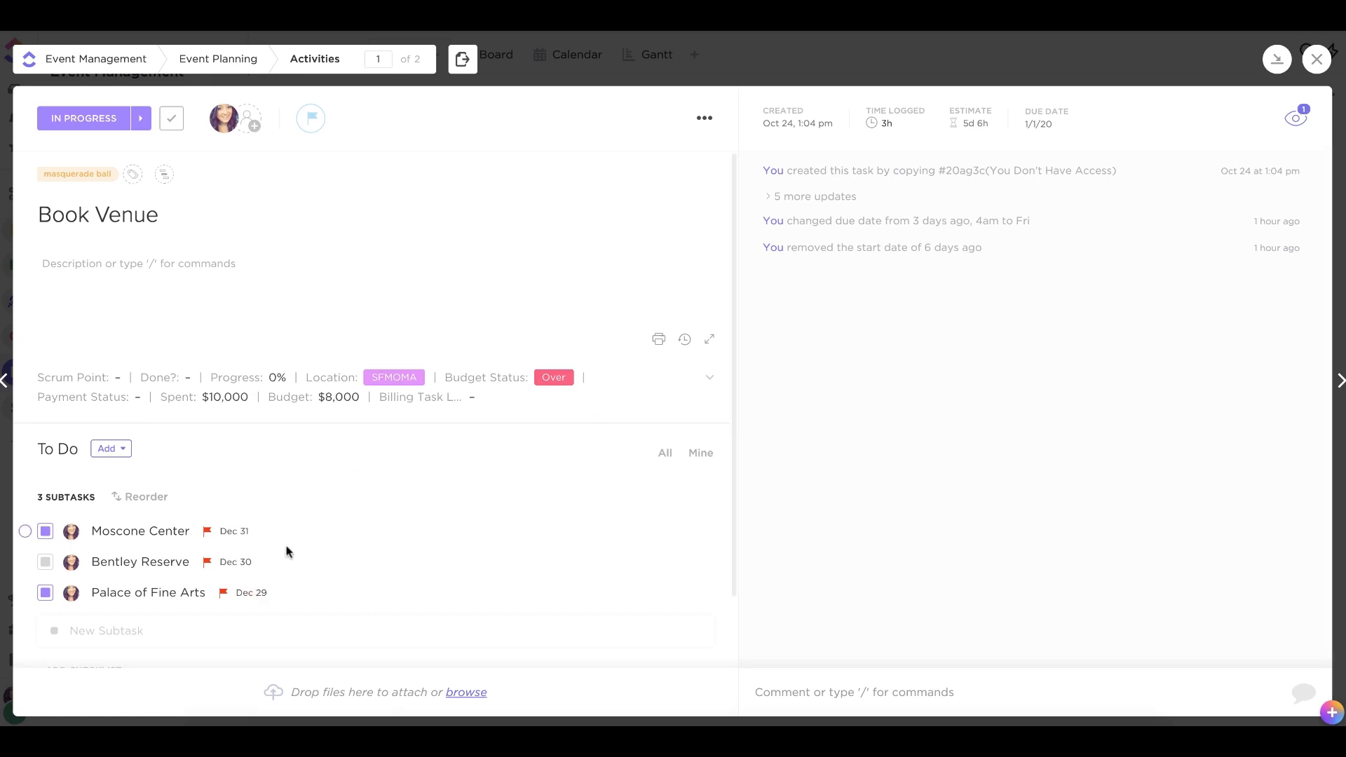
pyautogui.click(550, 73)
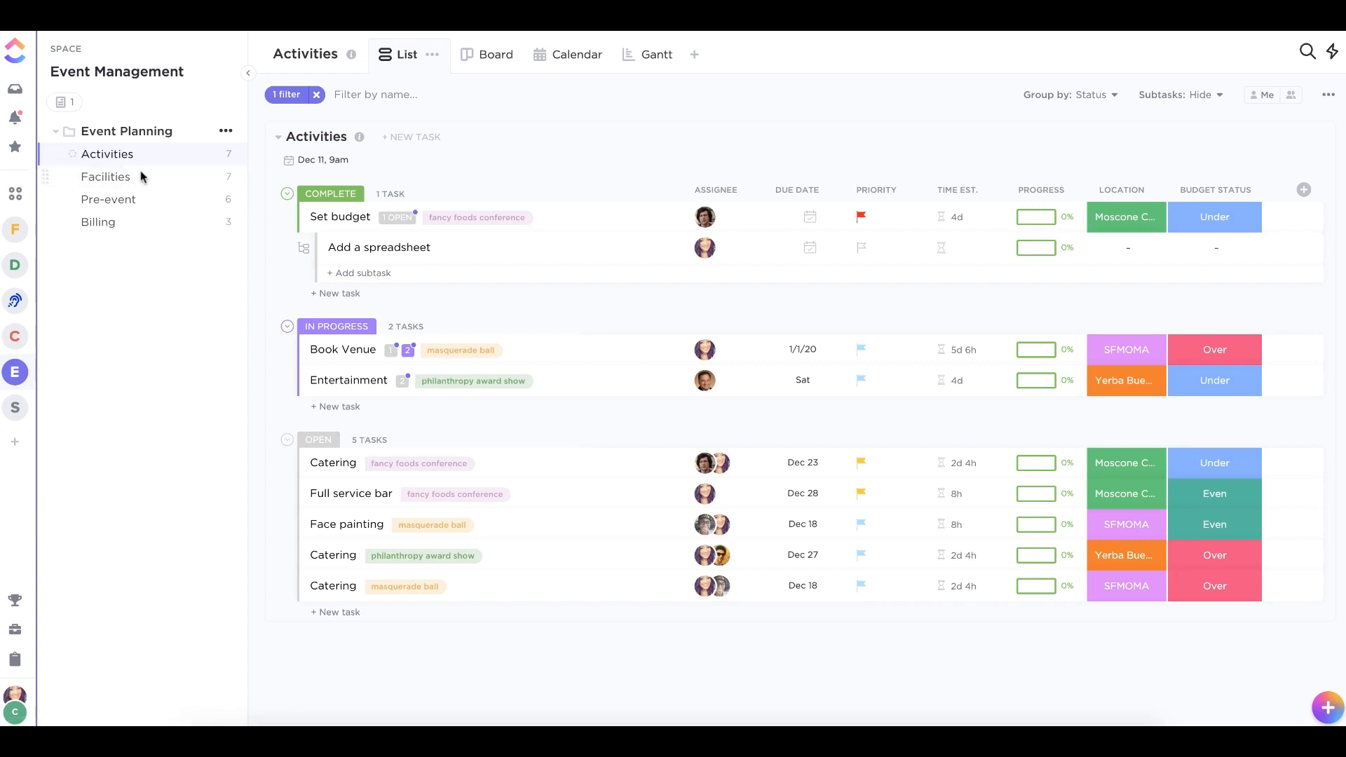
pyautogui.moveTo(156, 178)
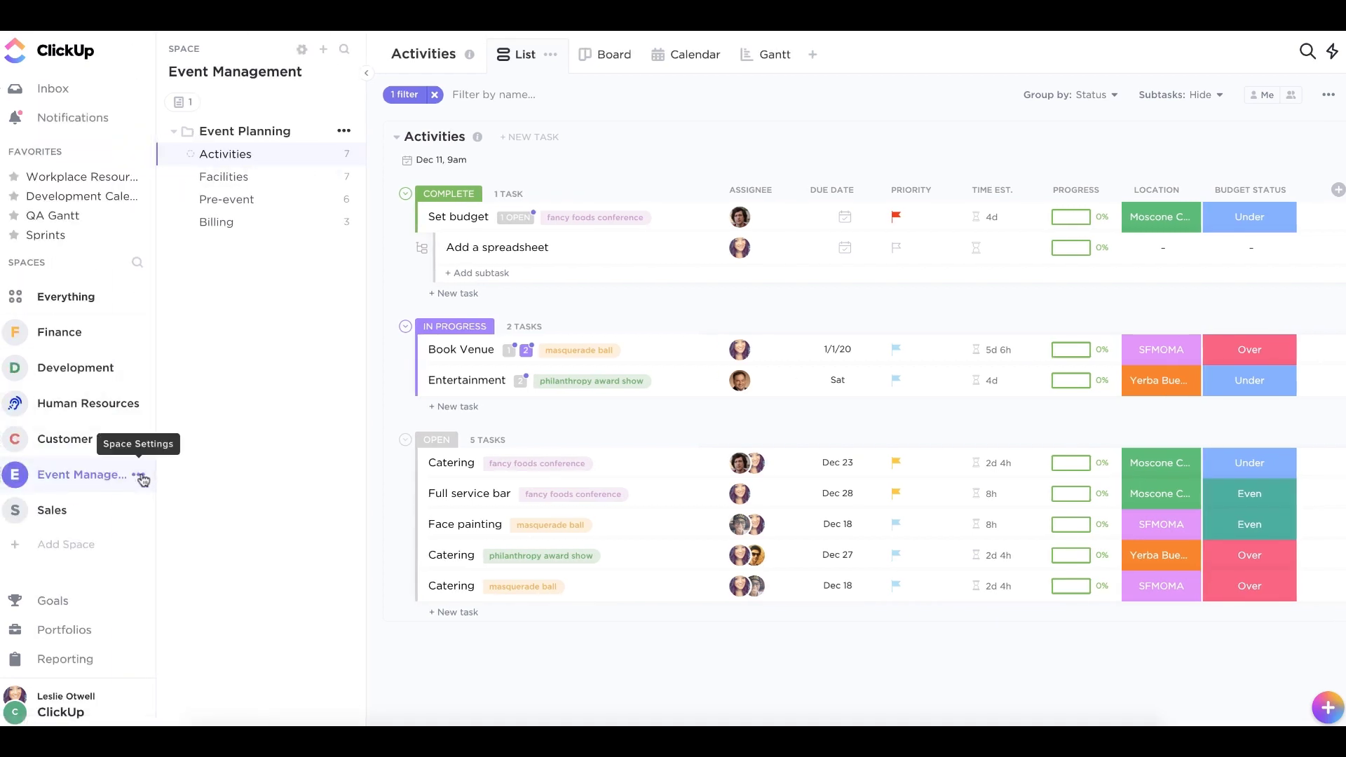
pyautogui.click(141, 477)
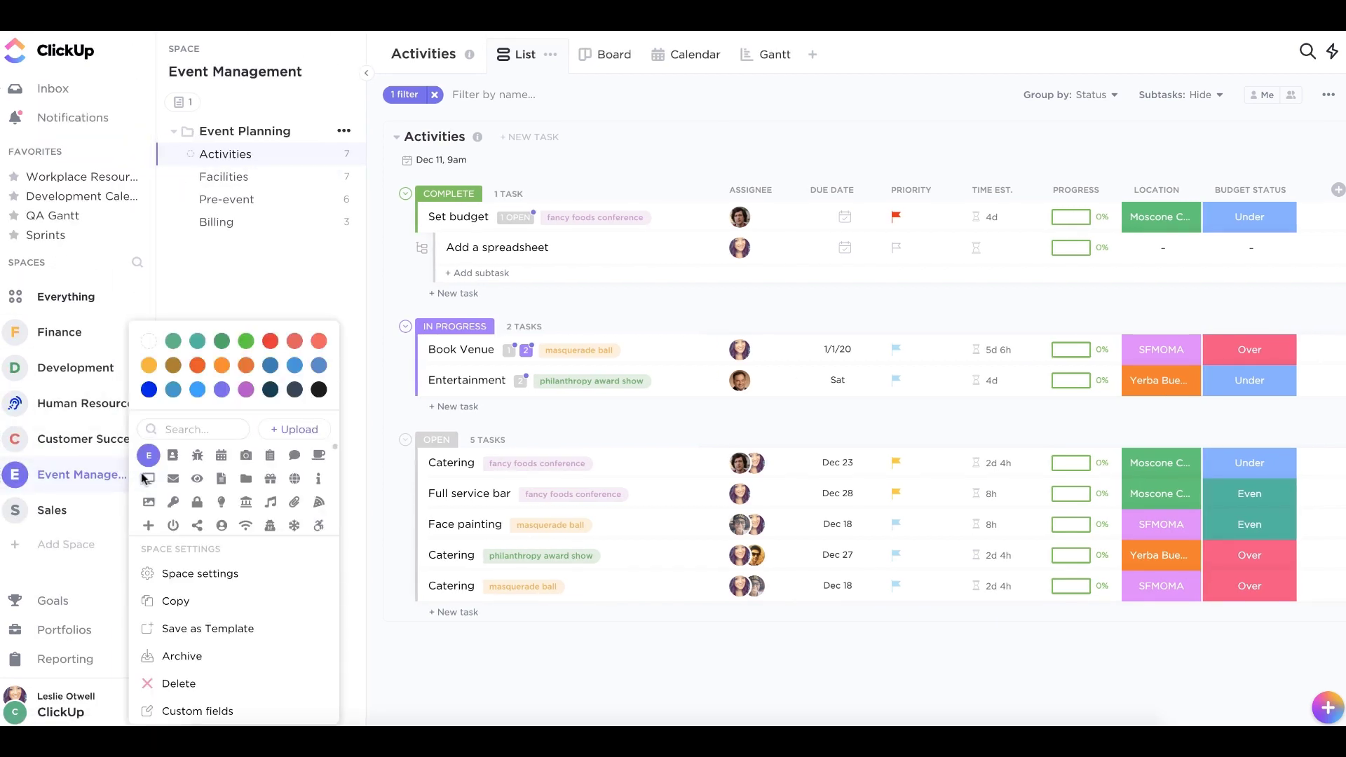
pyautogui.click(215, 578)
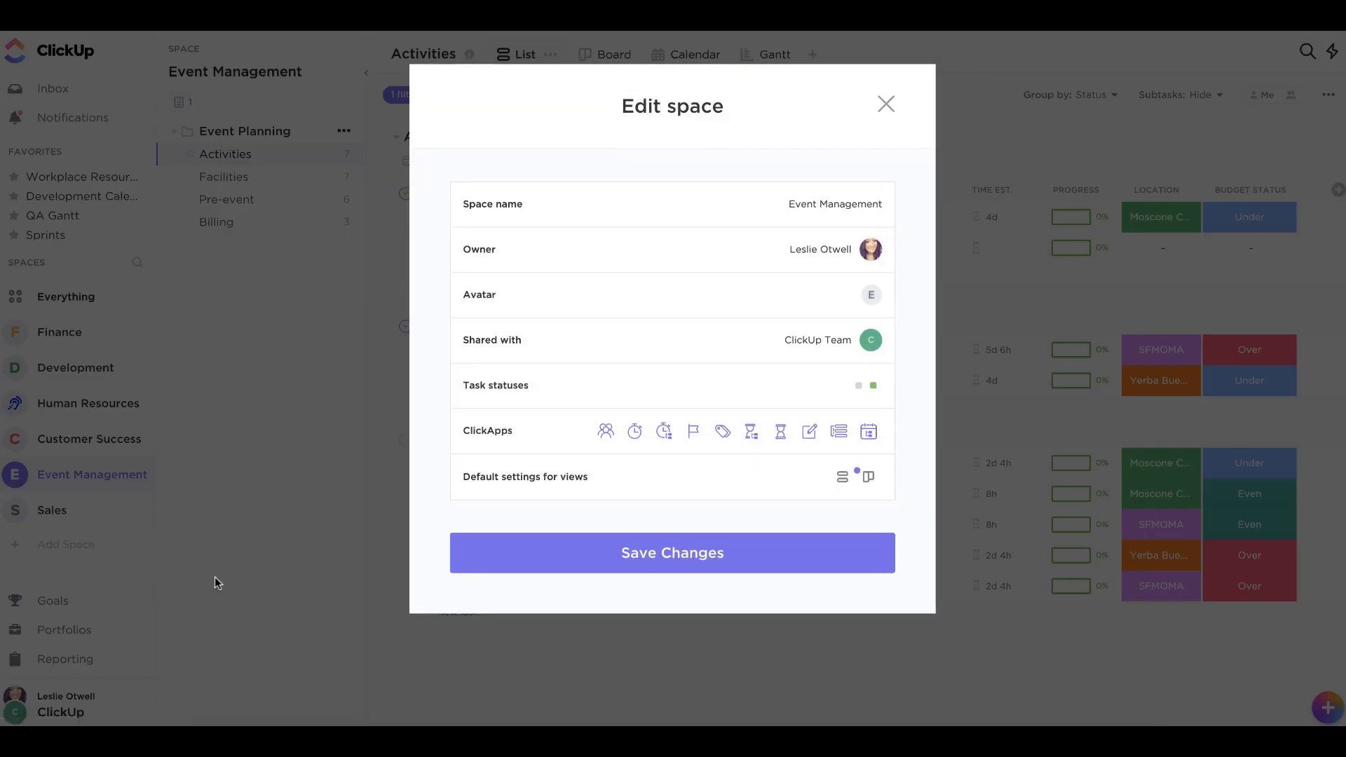
pyautogui.click(491, 440)
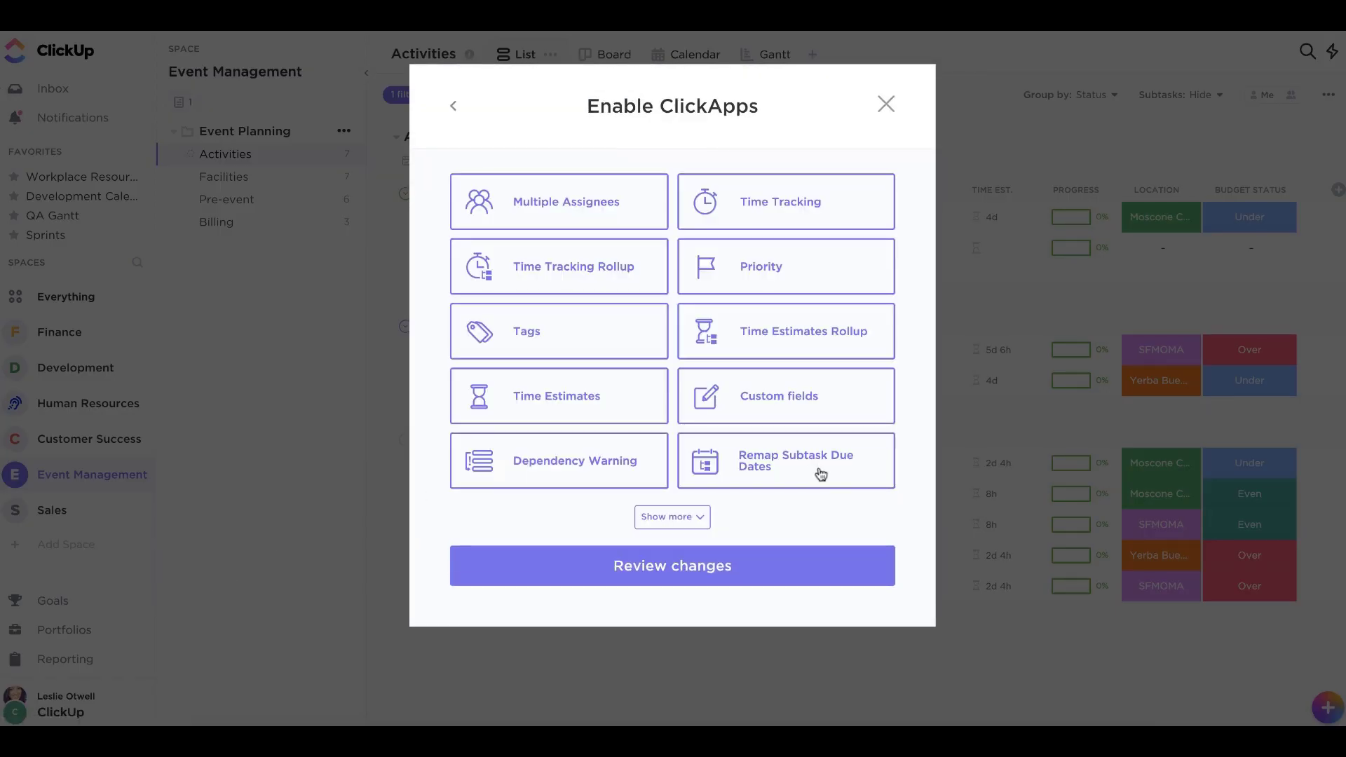
pyautogui.click(885, 105)
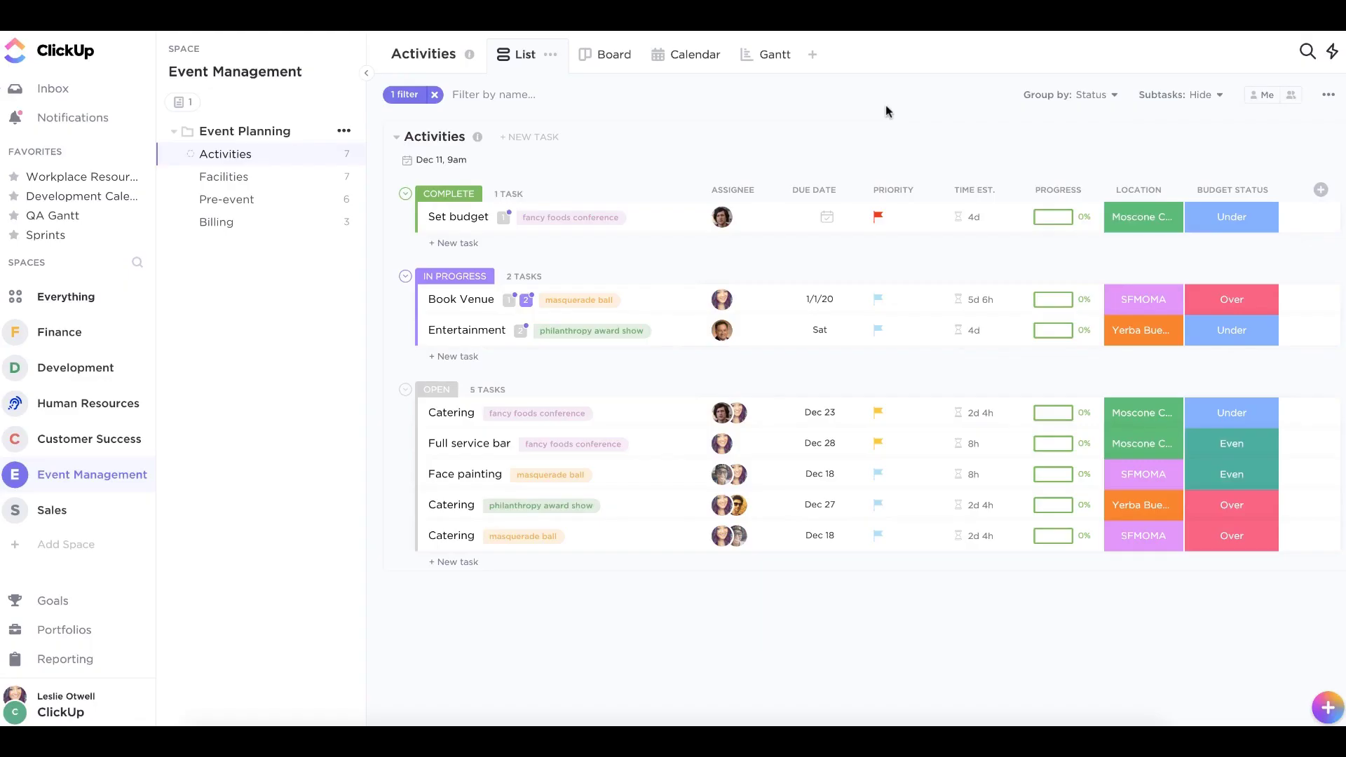
# Open the Inbox from the left sidebar to view the Done reminders.
pyautogui.click(56, 91)
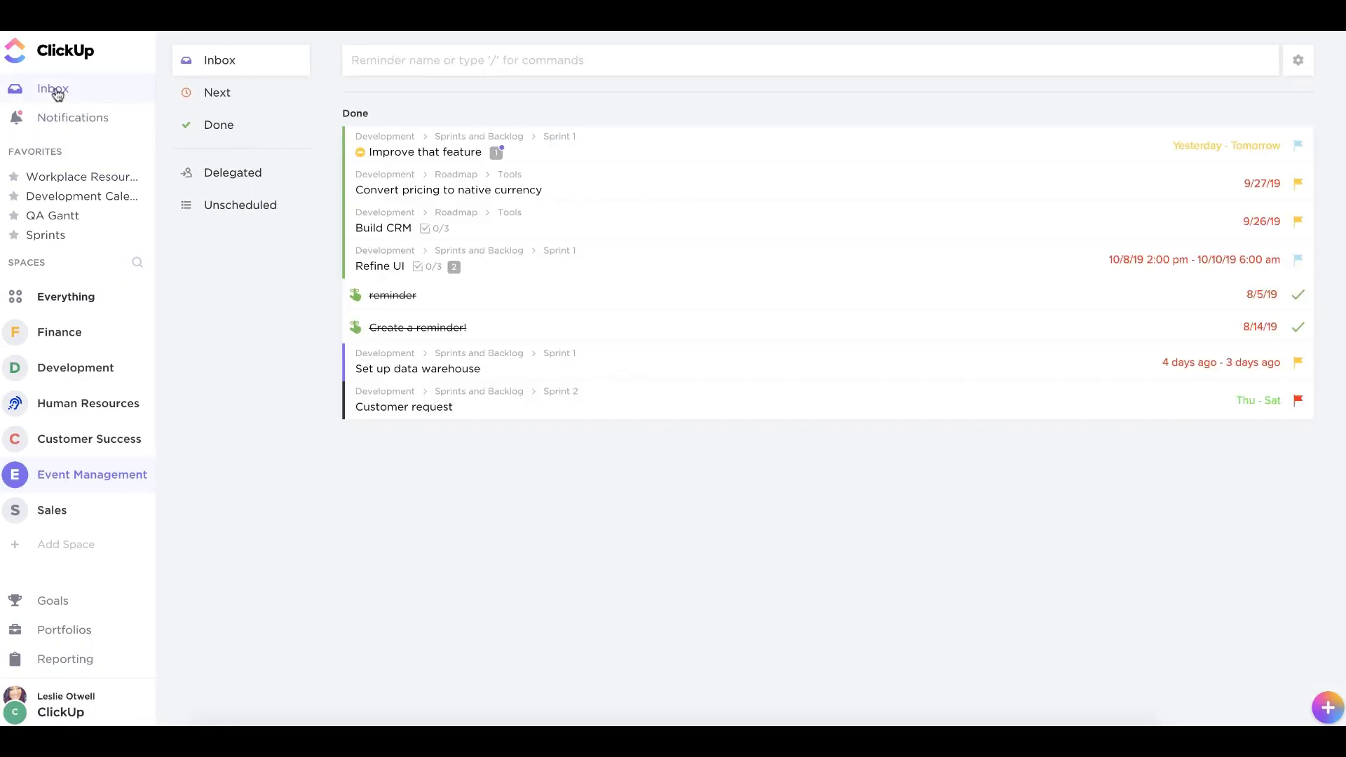